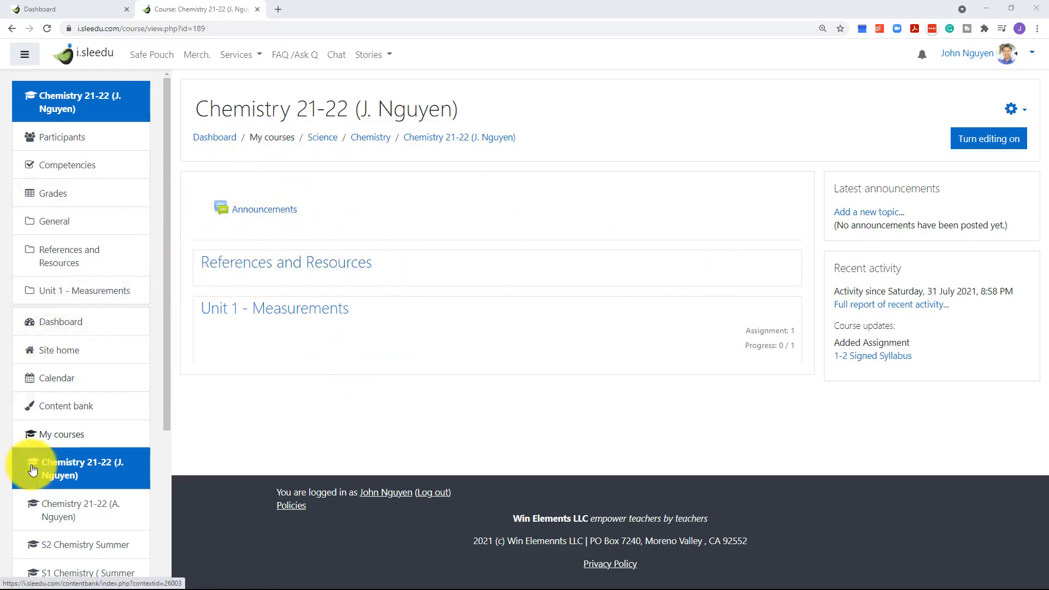
Step: Look through the course's General and Unit 1 - Measurements sections
{"action": "scroll", "coordinate": [87, 445], "scroll_direction": "down", "scroll_amount": 3}
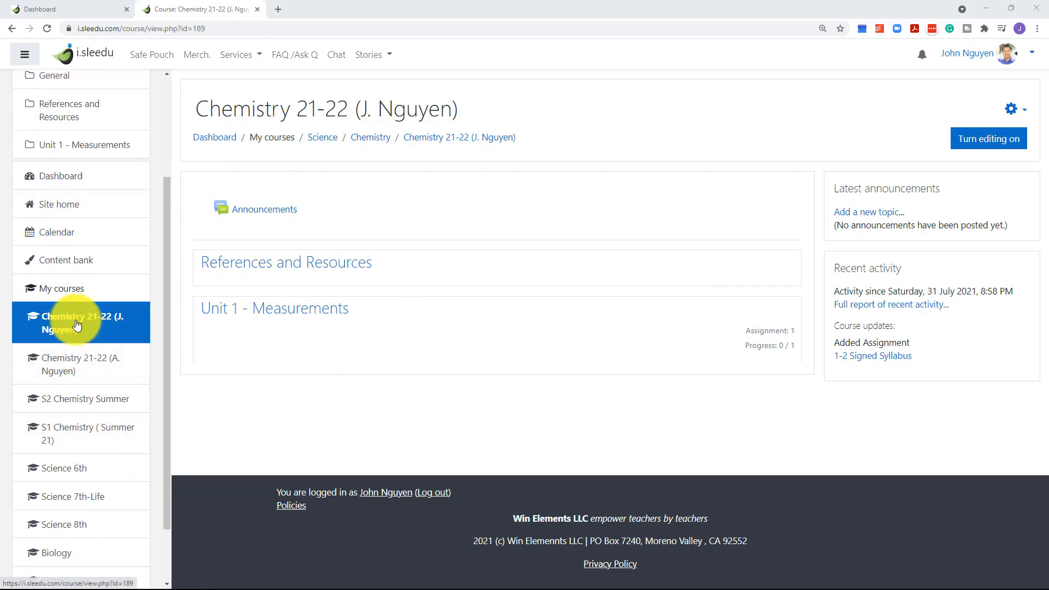
{"action": "scroll", "coordinate": [76, 324], "scroll_direction": "up", "scroll_amount": 3}
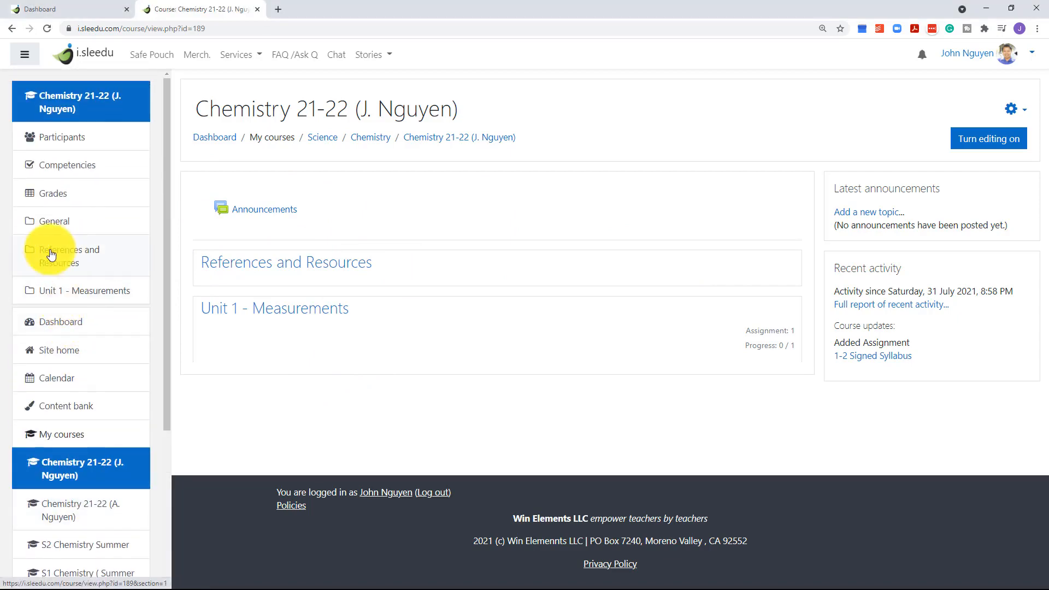
{"action": "left_click", "coordinate": [68, 226]}
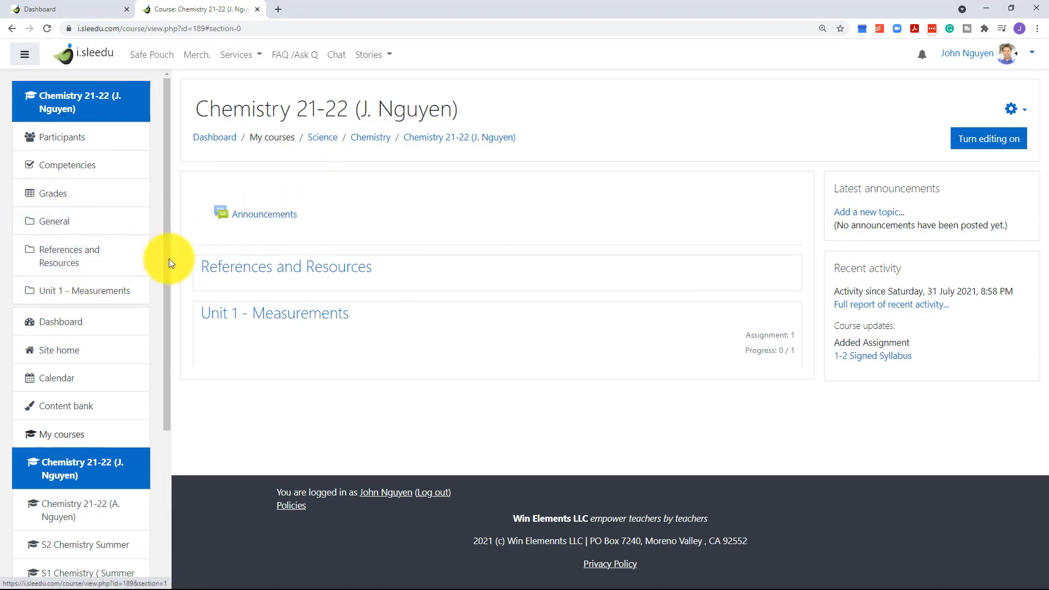
{"action": "left_click", "coordinate": [59, 295]}
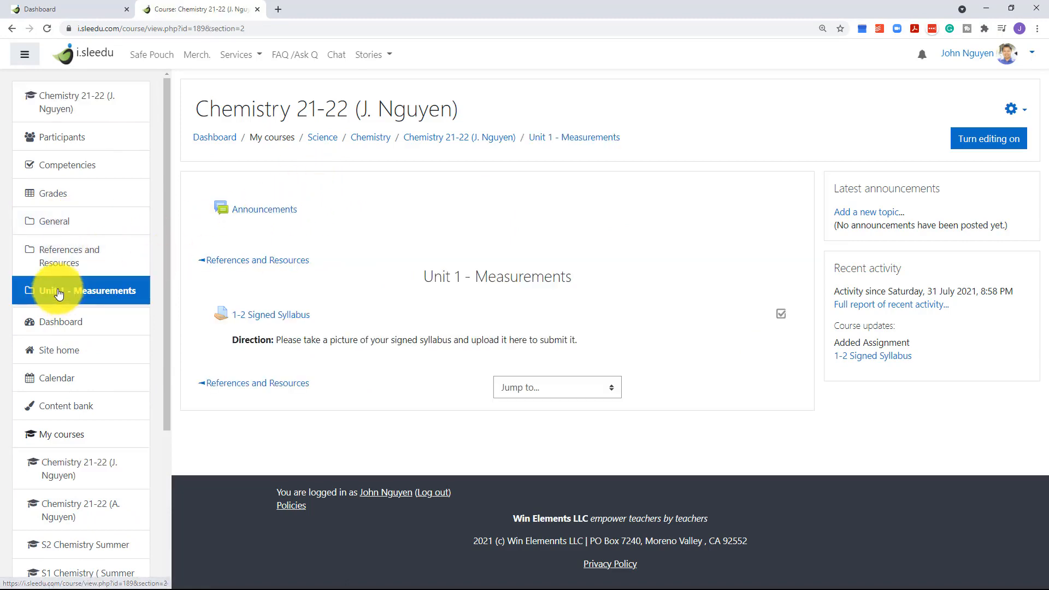
{"action": "left_click", "coordinate": [53, 226]}
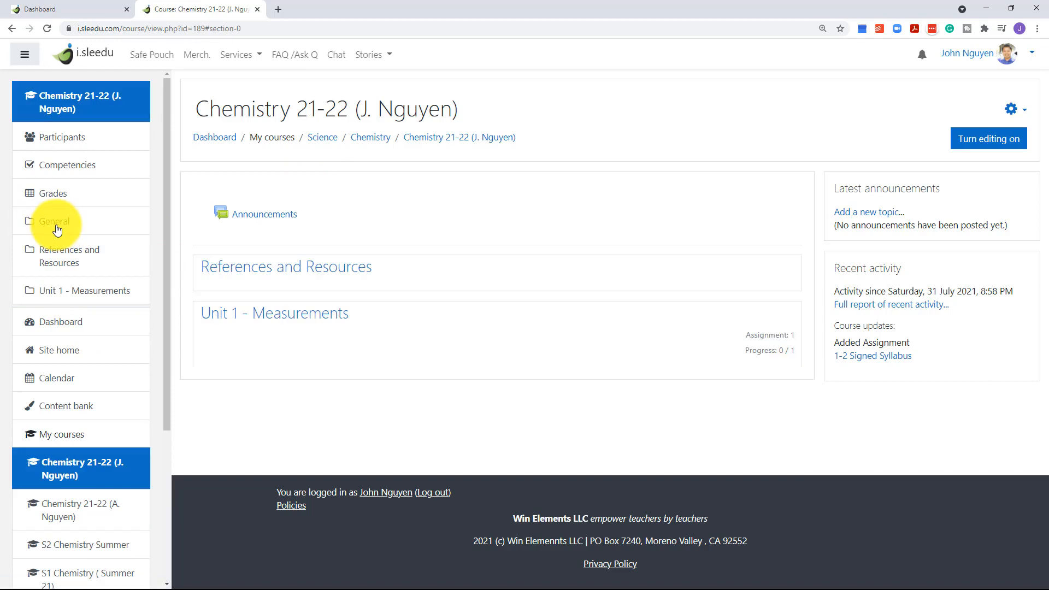
Step: Turn on course editing and add a Feedback activity to the General section
{"action": "left_click", "coordinate": [980, 144]}
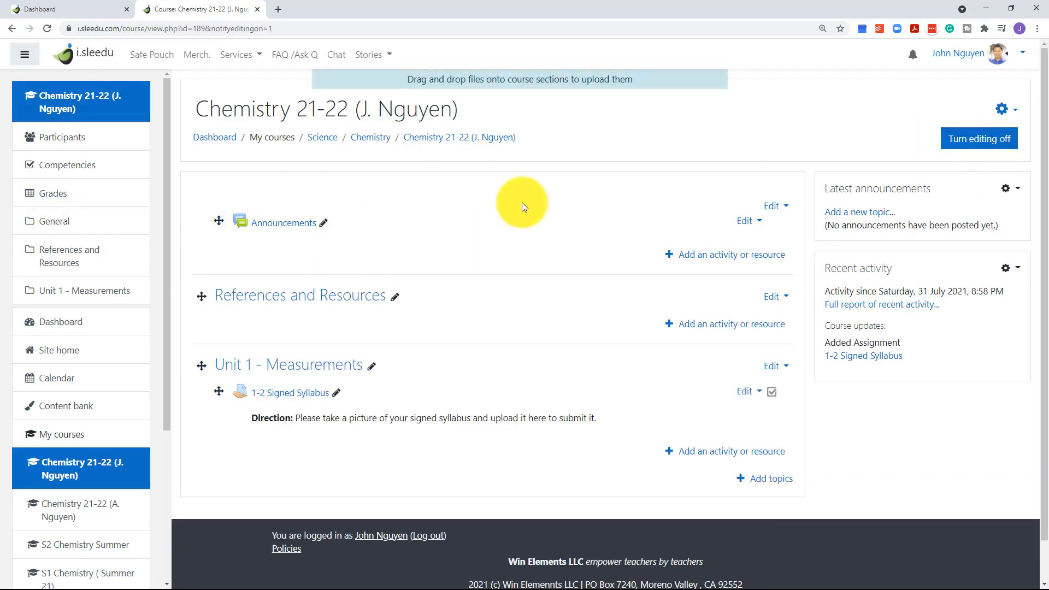
{"action": "left_click", "coordinate": [727, 256]}
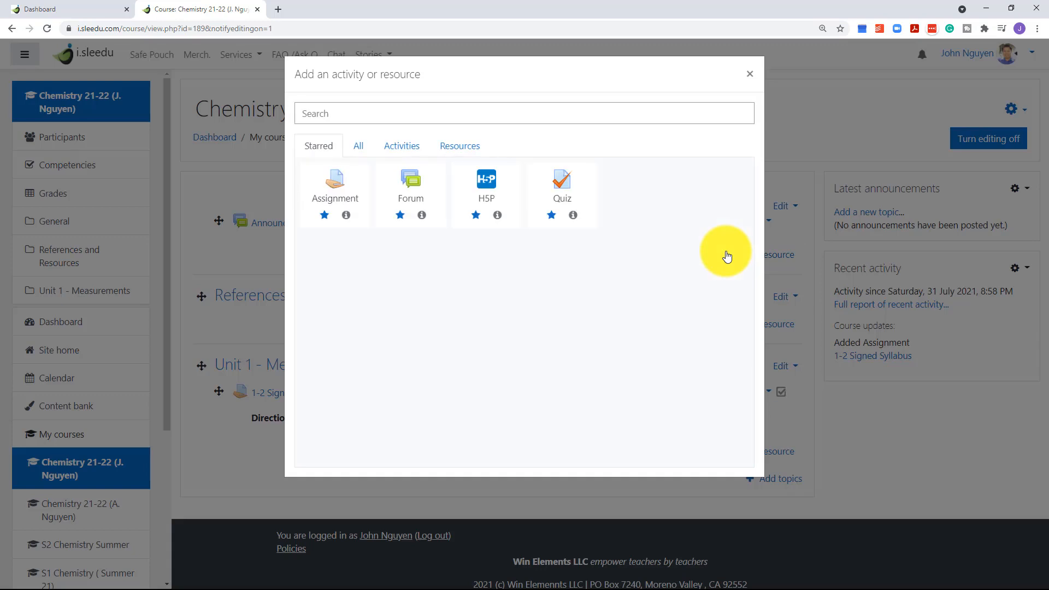
{"action": "left_click", "coordinate": [460, 146]}
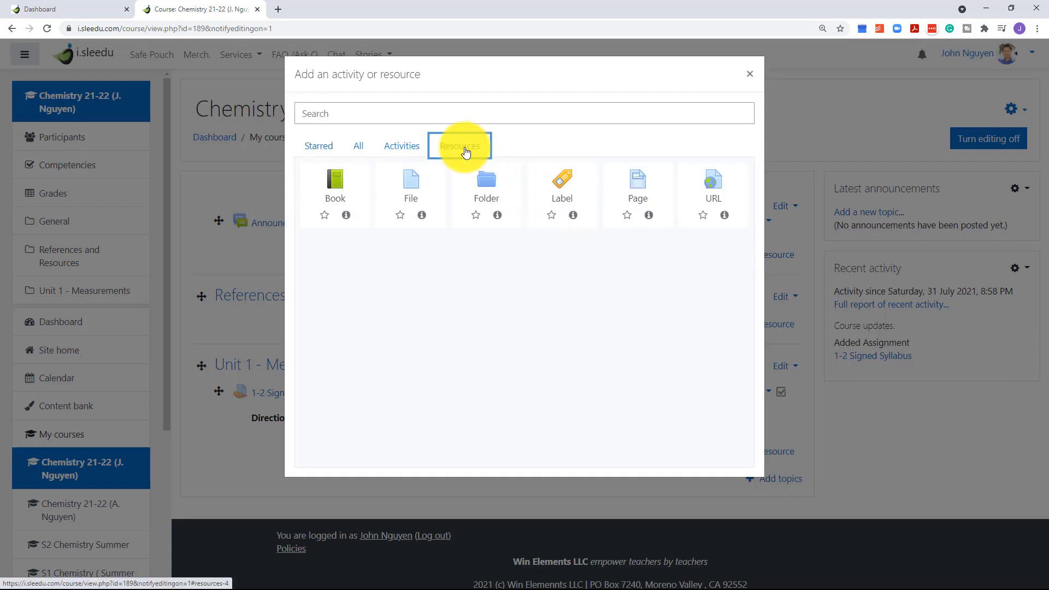
{"action": "left_click", "coordinate": [395, 146]}
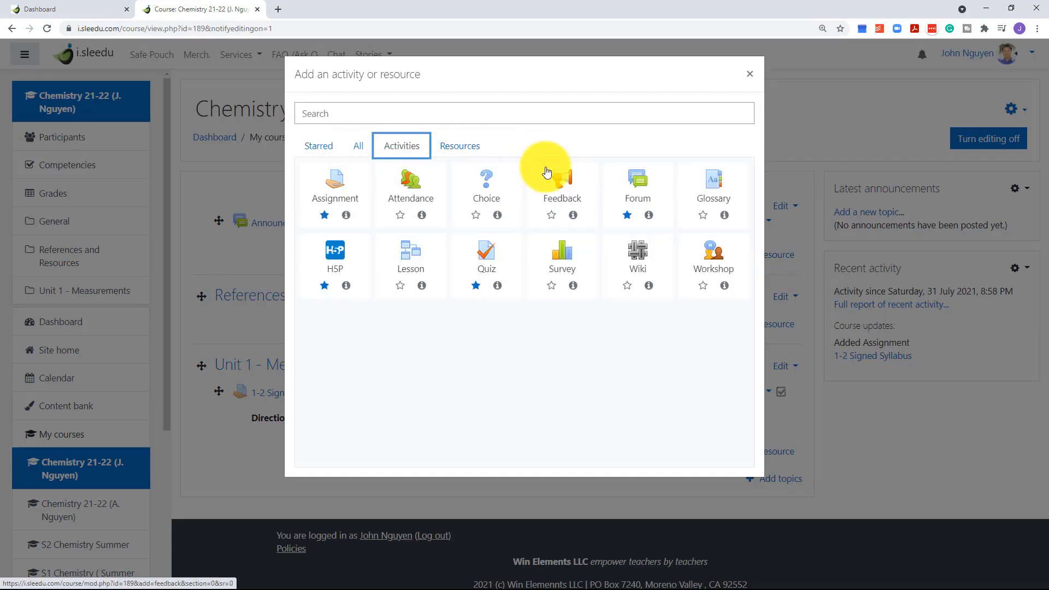
{"action": "left_click", "coordinate": [557, 197]}
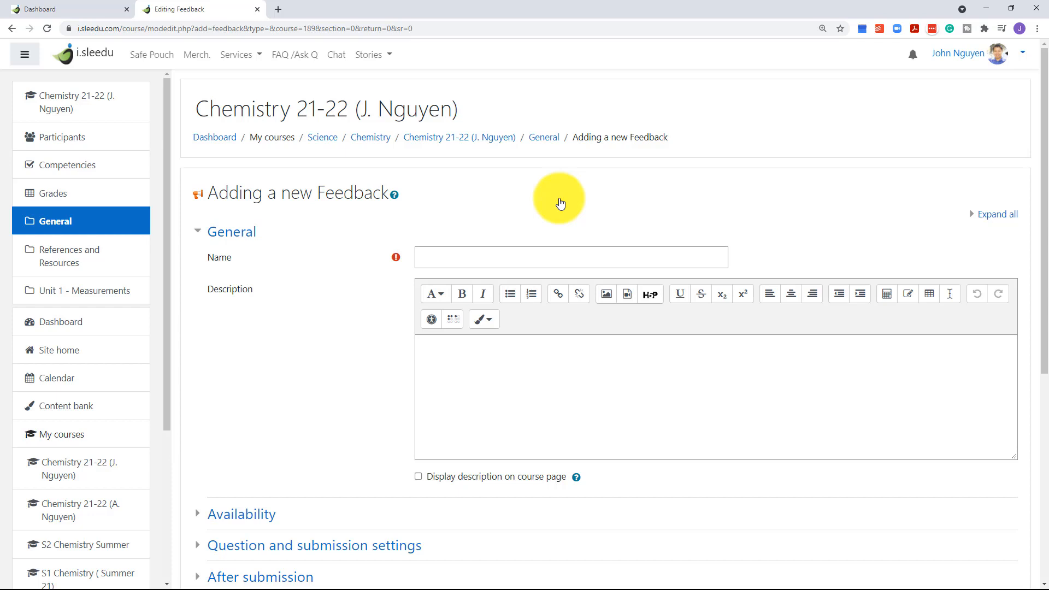
Step: Name the feedback "Restroom Break Form" and describe it as "Please fill out the form to get permission for a restroom break each time."
{"action": "left_click", "coordinate": [459, 261]}
{"action": "type", "text": "Restroom Break Form"}
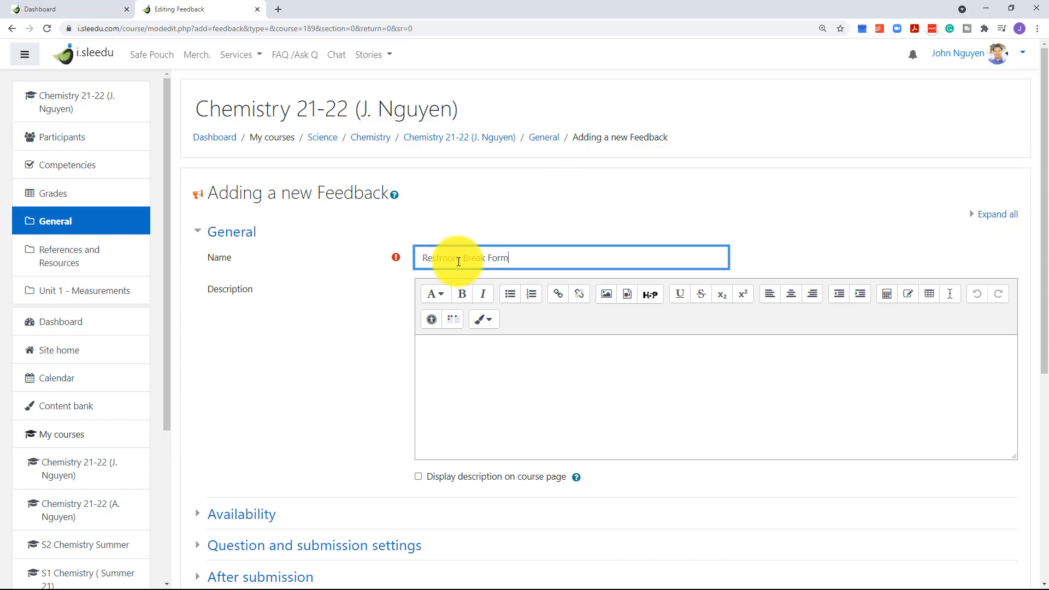
{"action": "left_click", "coordinate": [480, 365]}
{"action": "type", "text": "Please f"}
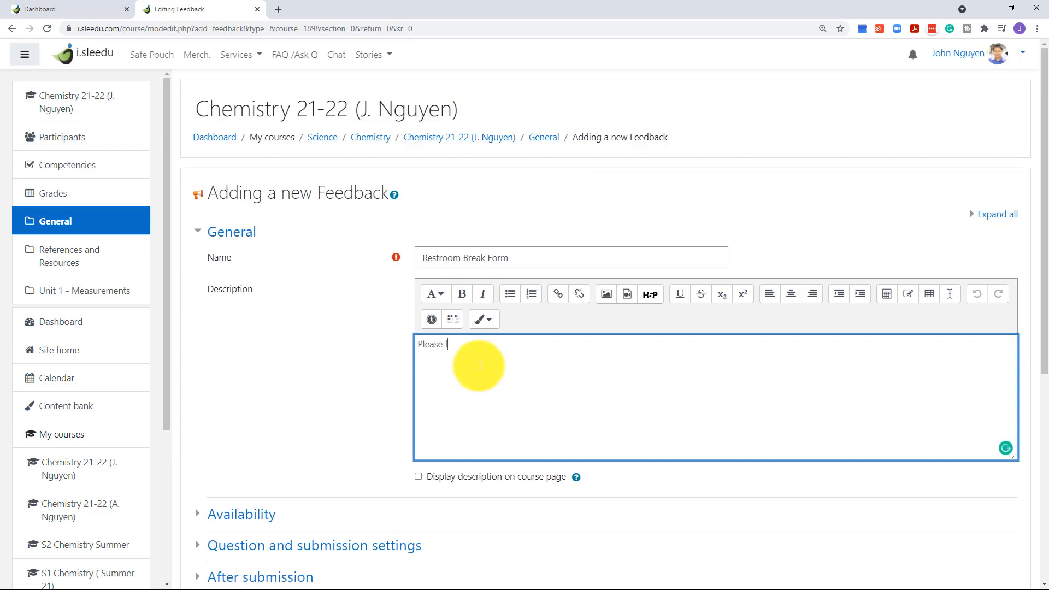
{"action": "type", "text": "ill out the form to get permission for a restroom b"}
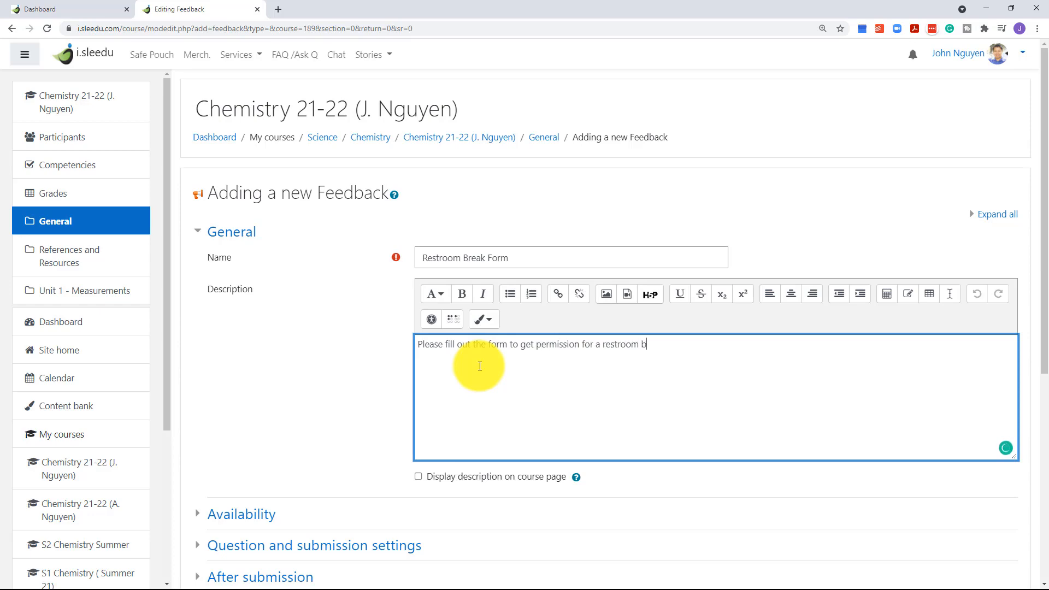
{"action": "type", "text": "reak each time."}
Step: Enable the start date for allowing answers and set it to 12 August 2021 with the hour at 00
{"action": "scroll", "coordinate": [479, 366], "scroll_direction": "down", "scroll_amount": 5}
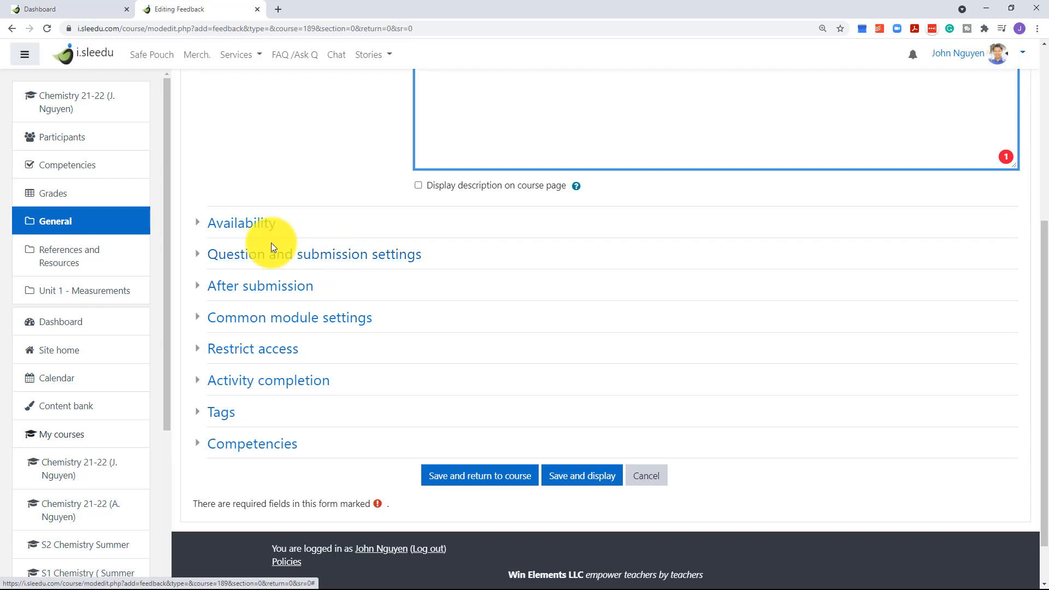
{"action": "left_click", "coordinate": [241, 225]}
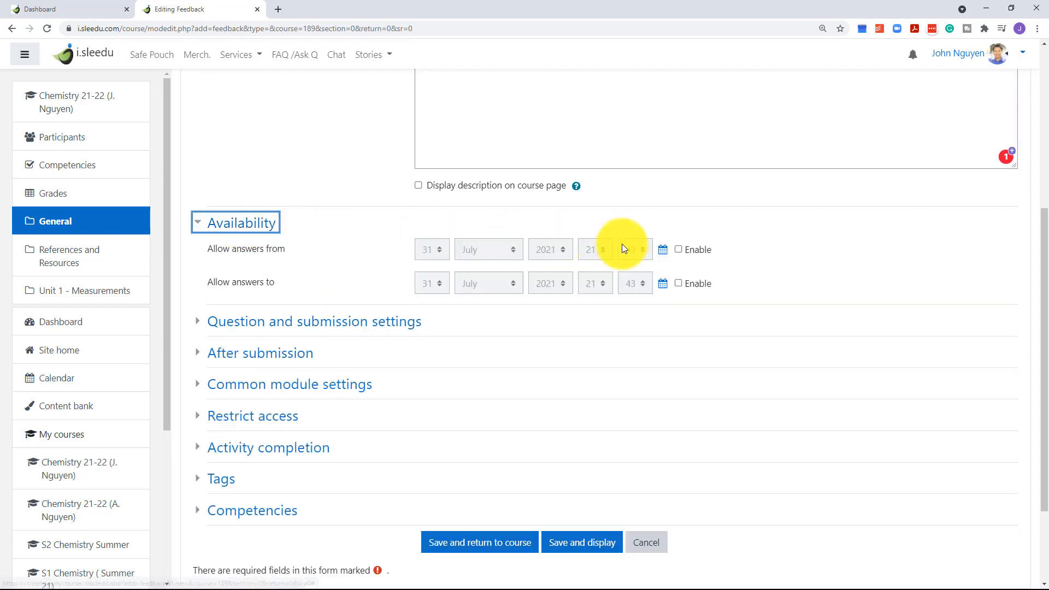
{"action": "left_click", "coordinate": [679, 249]}
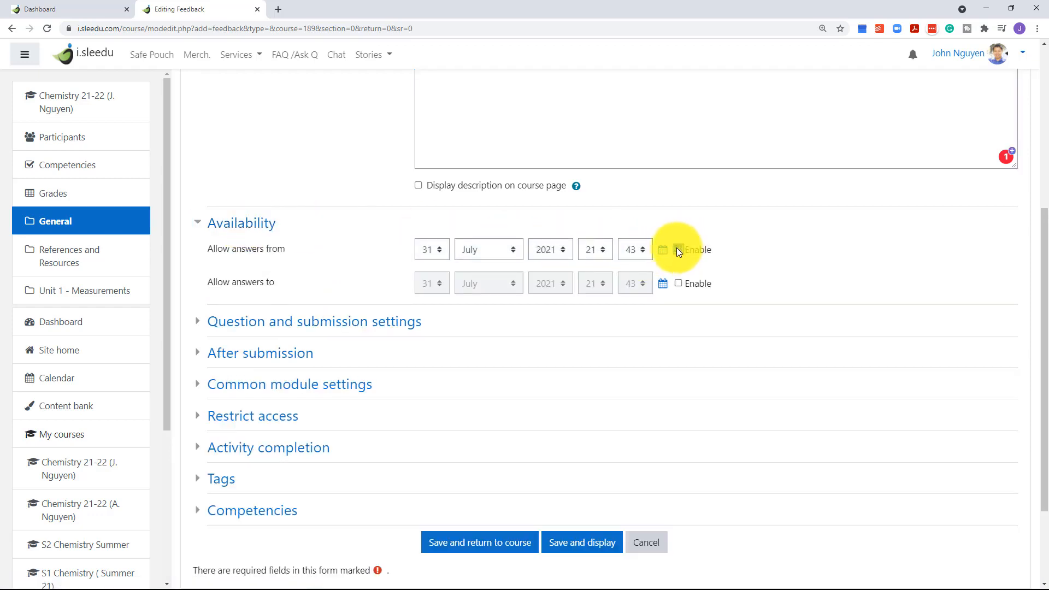
{"action": "left_click", "coordinate": [502, 256]}
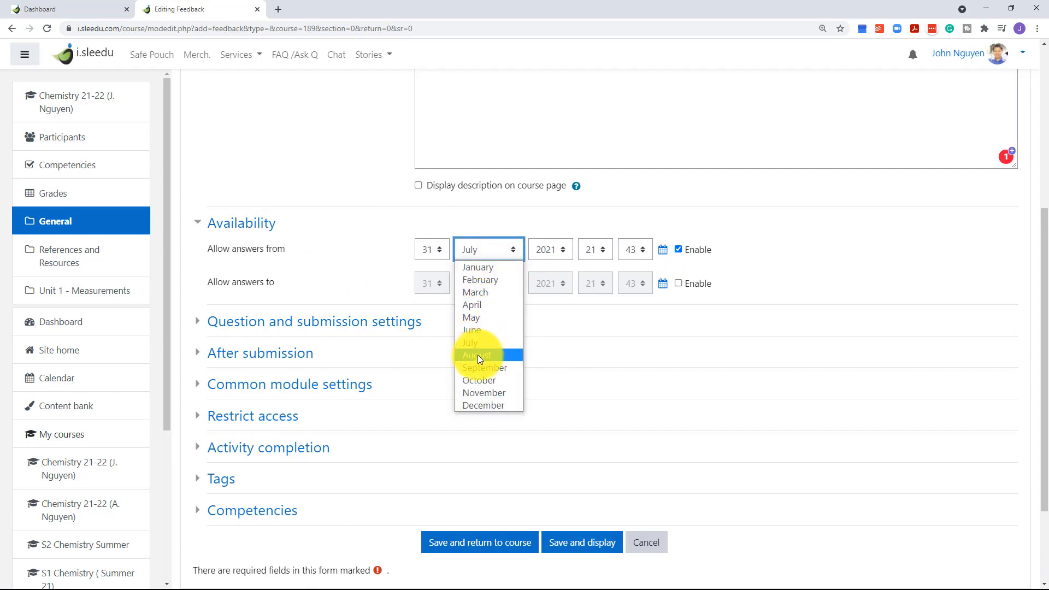
{"action": "left_click", "coordinate": [663, 250]}
{"action": "left_click", "coordinate": [664, 249]}
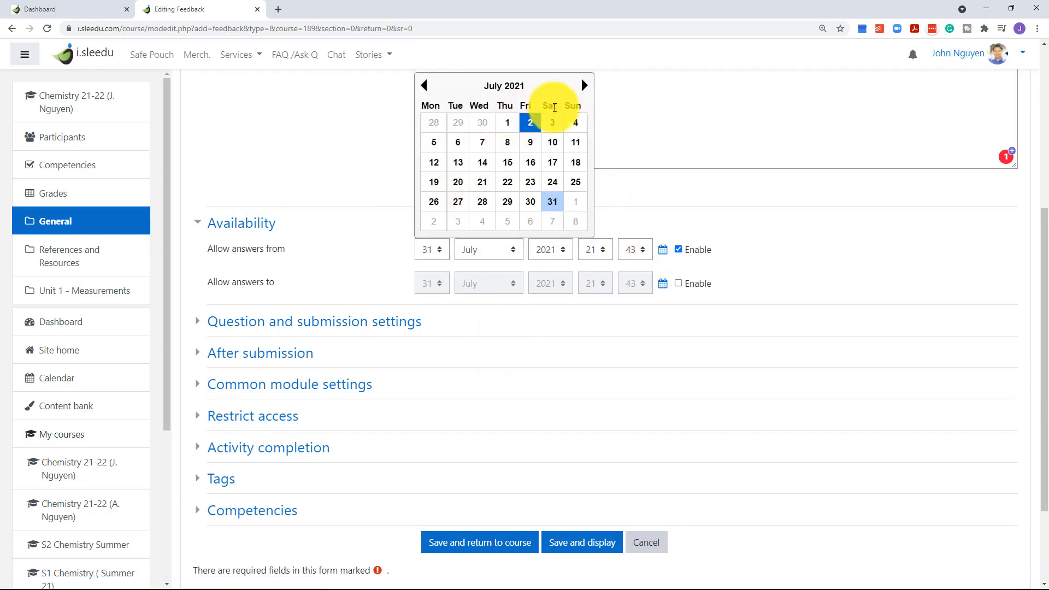
{"action": "left_click", "coordinate": [585, 85]}
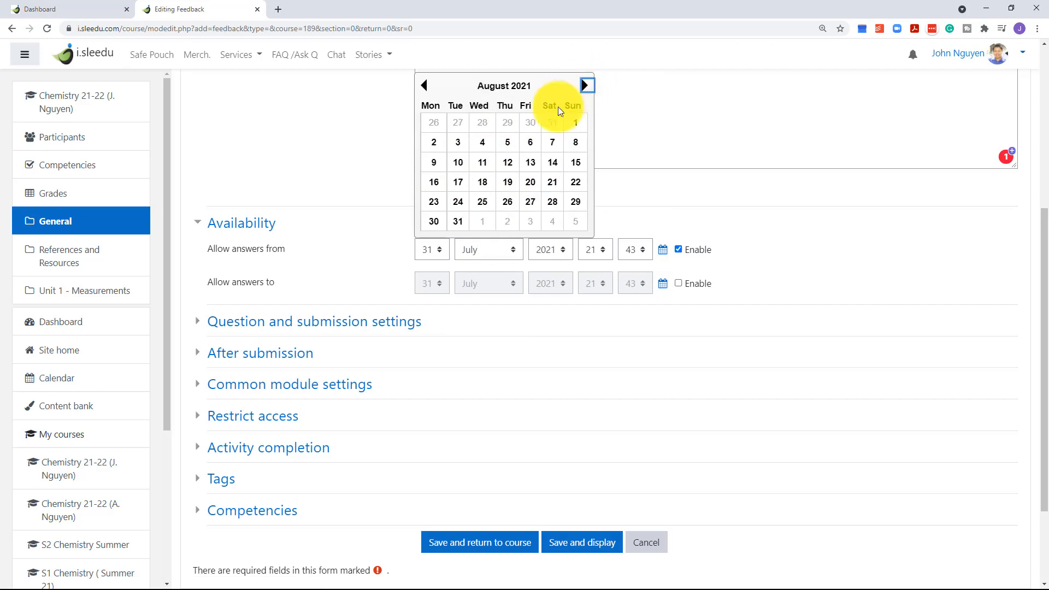
{"action": "left_click", "coordinate": [514, 163]}
{"action": "left_click", "coordinate": [591, 250]}
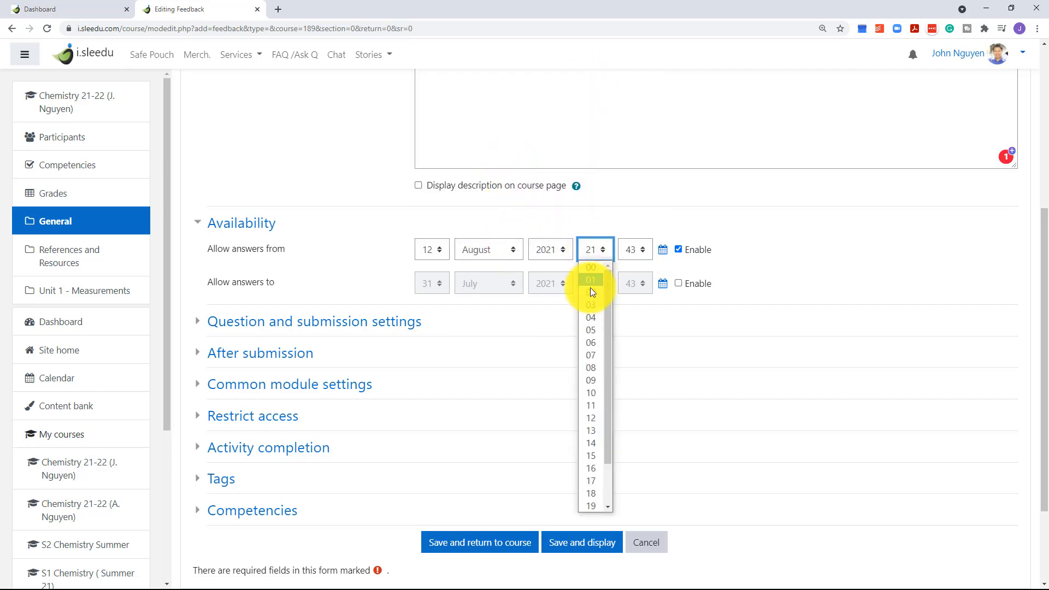
{"action": "left_click", "coordinate": [592, 267]}
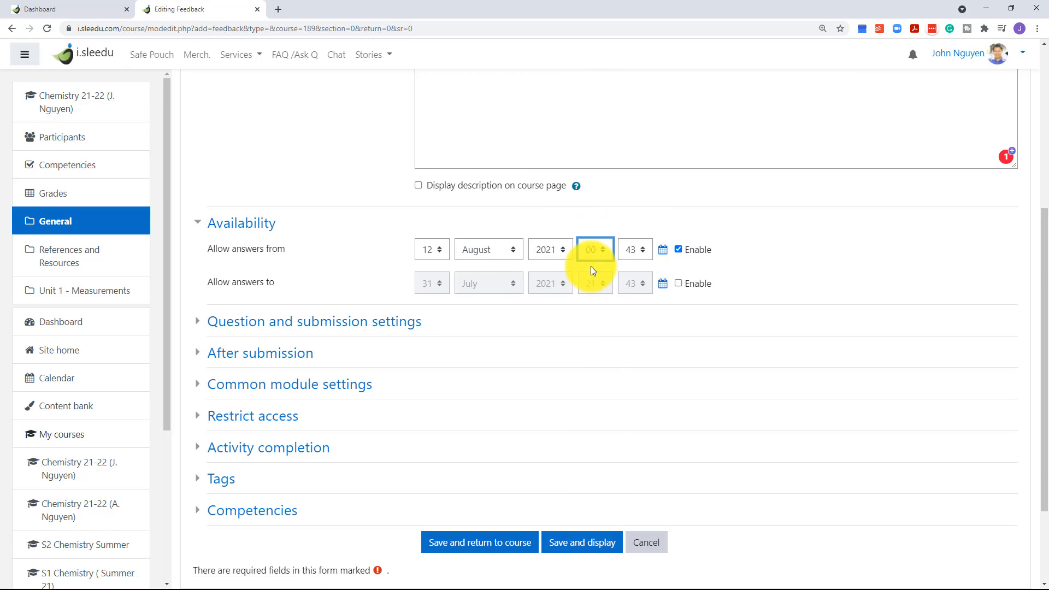
Step: Log user names with the answers and set multiple submissions, submission notifications and automatic question numbering to Yes
{"action": "left_click", "coordinate": [372, 324]}
{"action": "left_click", "coordinate": [452, 347]}
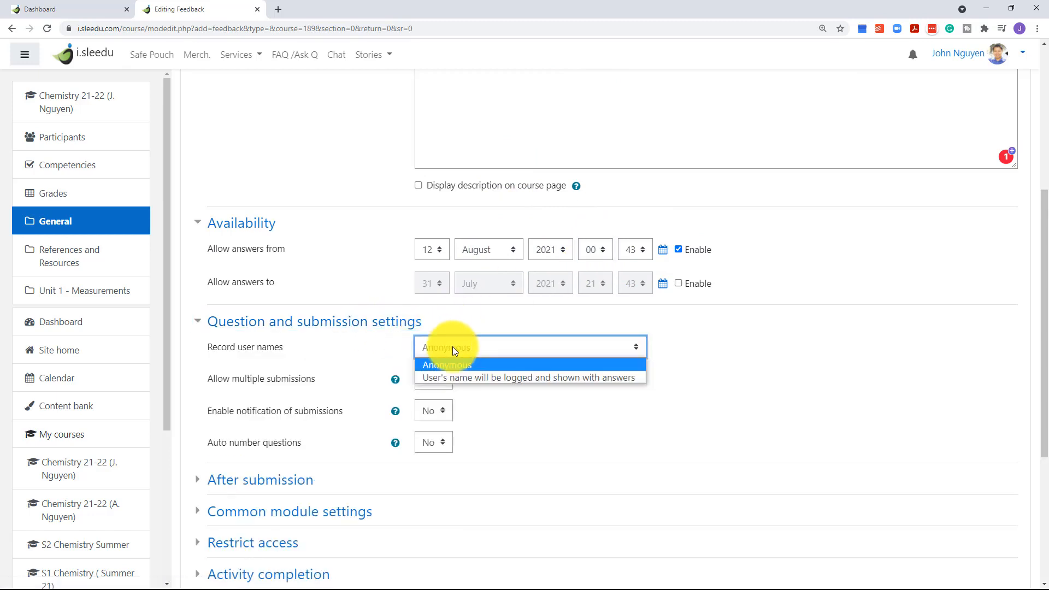
{"action": "left_click", "coordinate": [469, 378]}
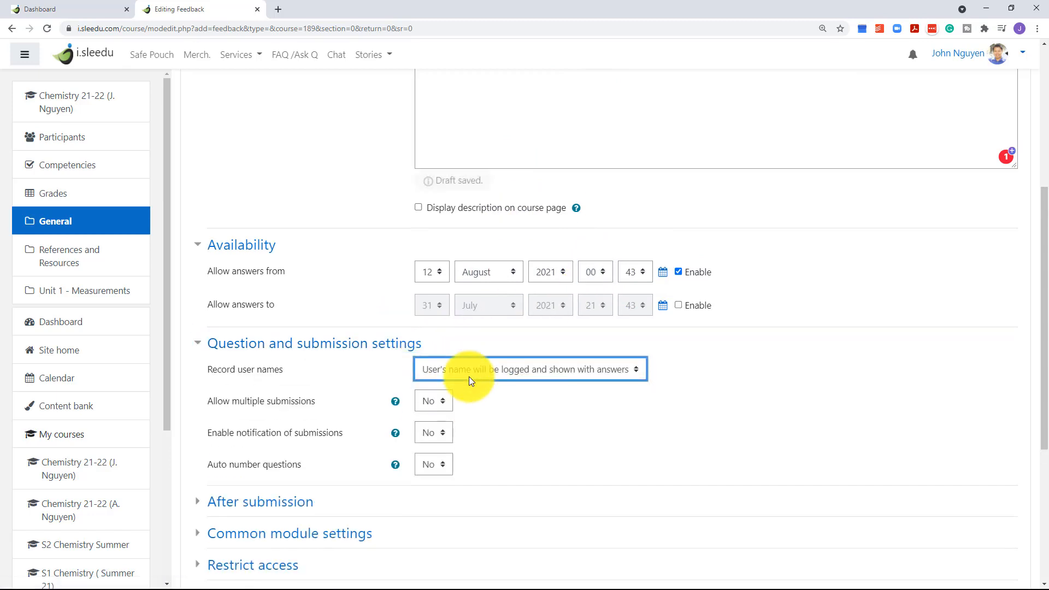
{"action": "left_click", "coordinate": [434, 404]}
{"action": "left_click", "coordinate": [432, 436]}
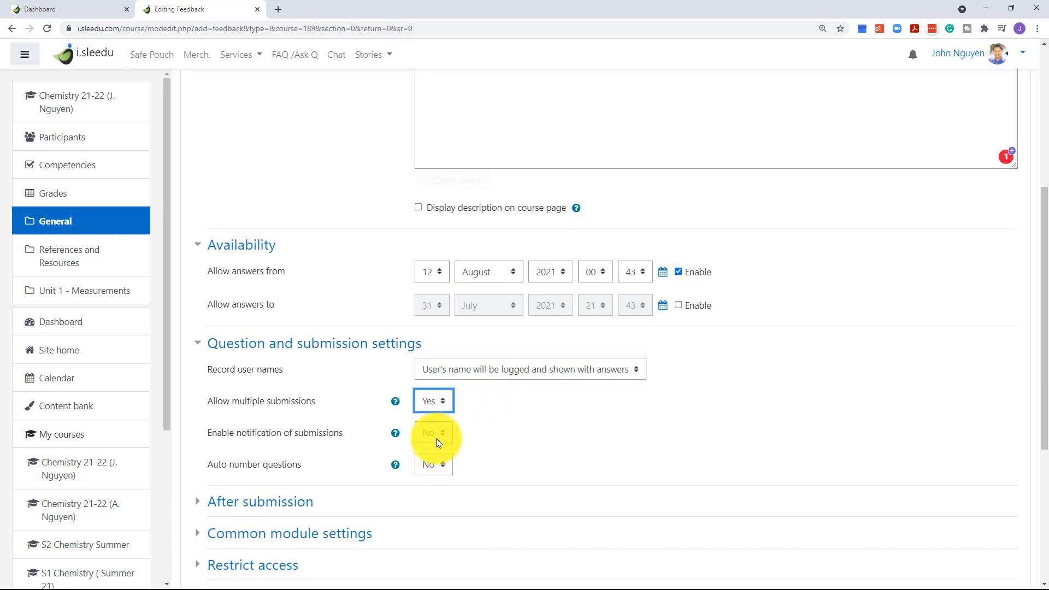
{"action": "left_click", "coordinate": [435, 438]}
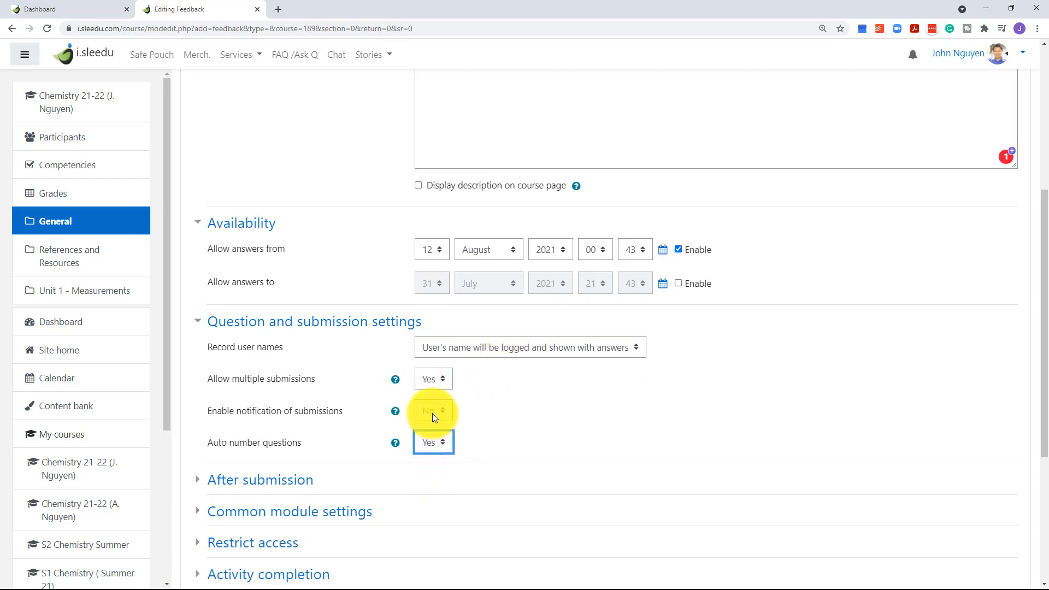
{"action": "left_click", "coordinate": [433, 413]}
{"action": "left_click", "coordinate": [438, 427]}
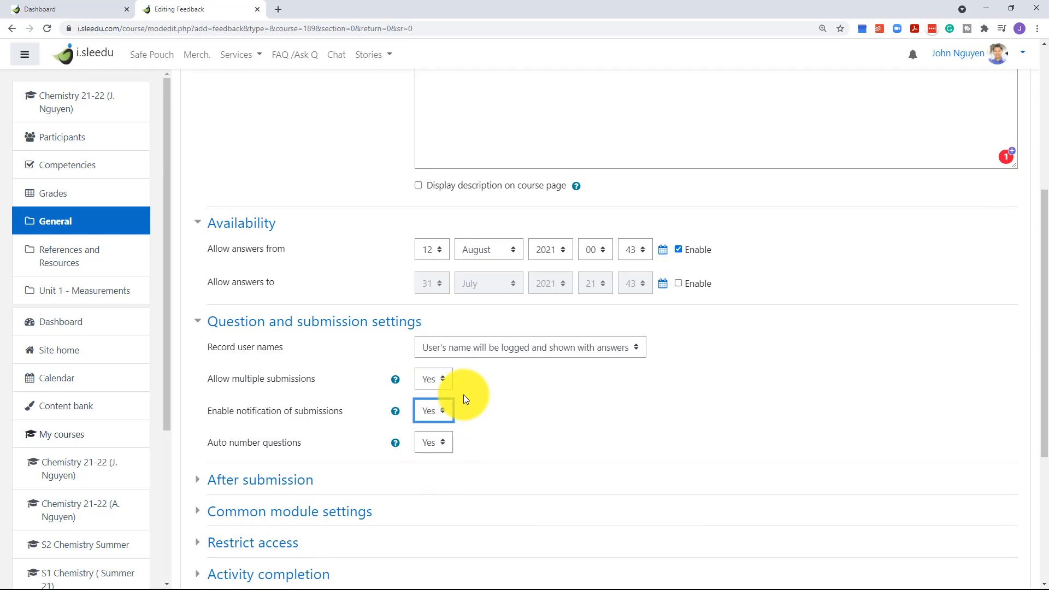
Step: Insert "or other purposes" after "restroom break" in the feedback description
{"action": "scroll", "coordinate": [661, 133], "scroll_direction": "up", "scroll_amount": 5}
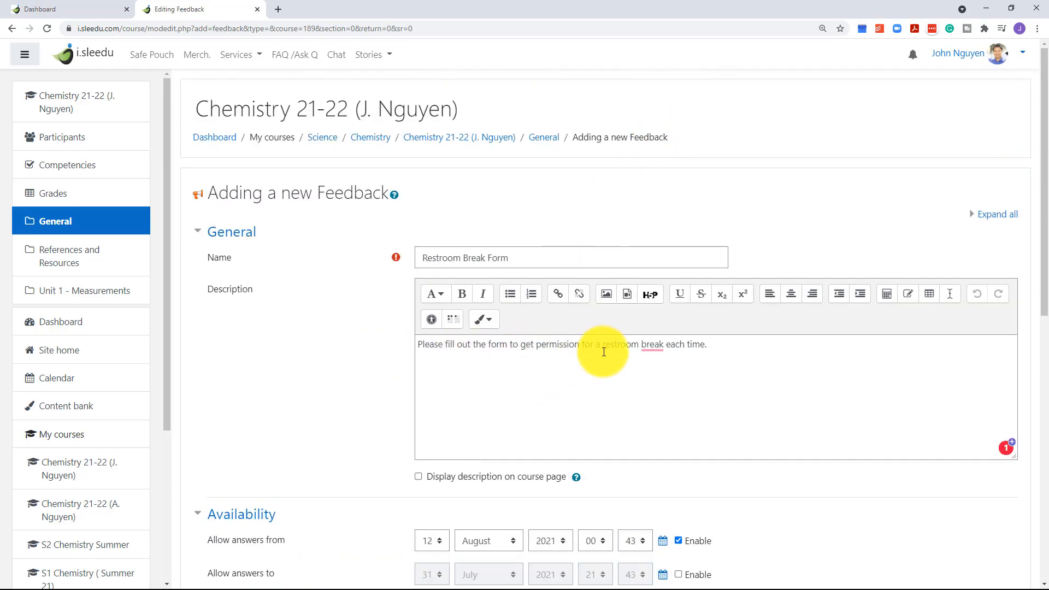
{"action": "left_click", "coordinate": [664, 345]}
{"action": "type", "text": "restroom break or other "}
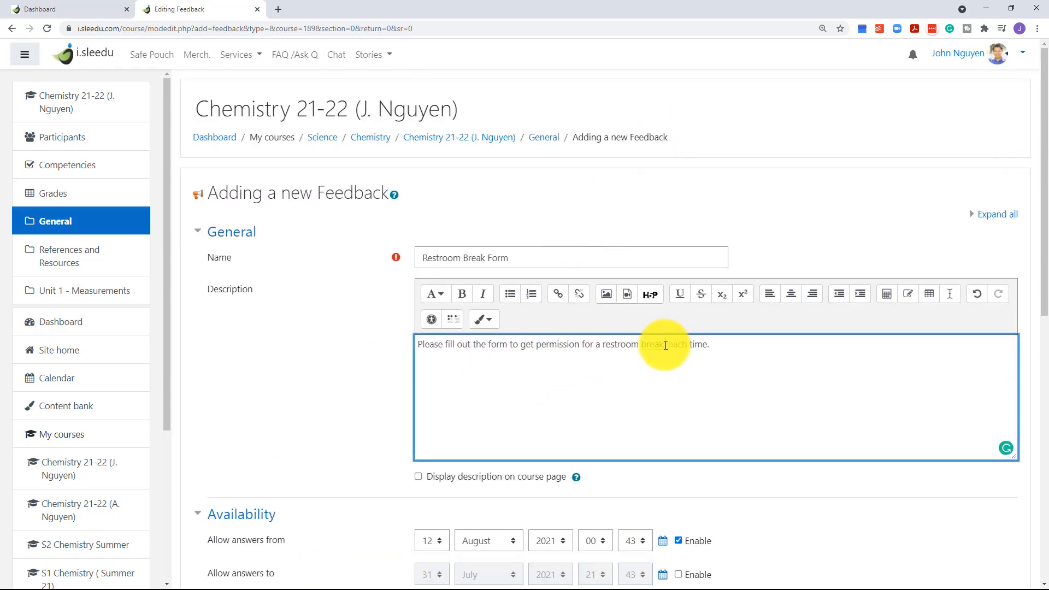
{"action": "type", "text": "purposes"}
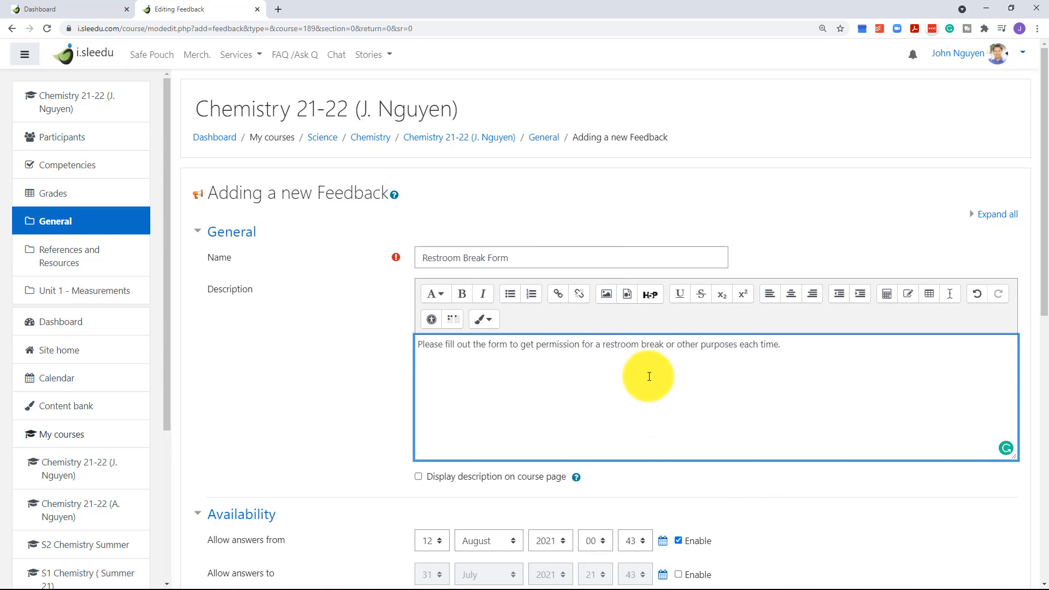
{"action": "left_click", "coordinate": [644, 365]}
Step: Expand the After submission settings and keep Show analysis page at No
{"action": "scroll", "coordinate": [643, 366], "scroll_direction": "down", "scroll_amount": 5}
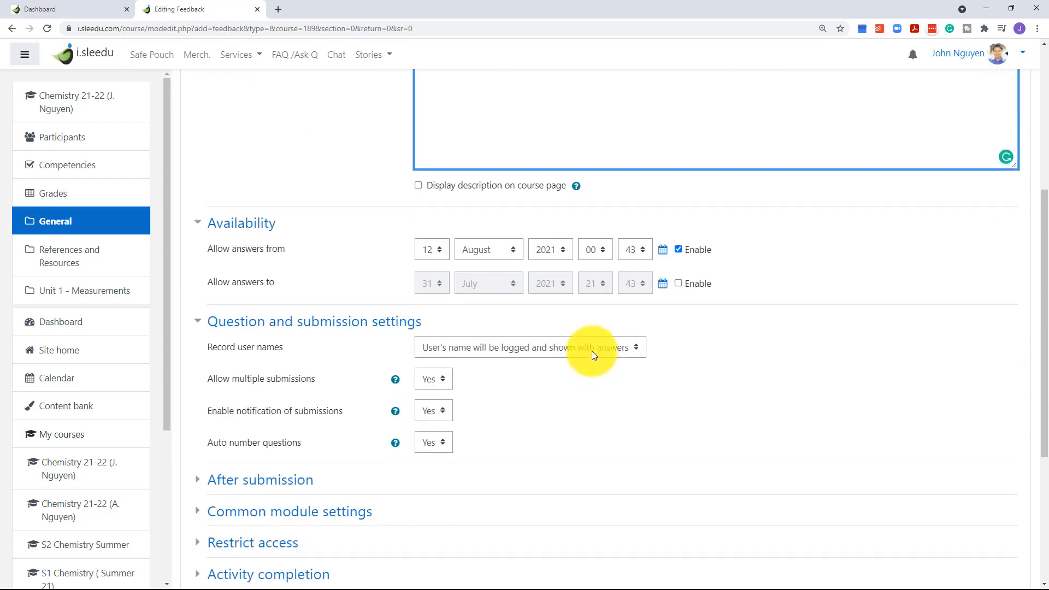
{"action": "scroll", "coordinate": [517, 366], "scroll_direction": "down", "scroll_amount": 3}
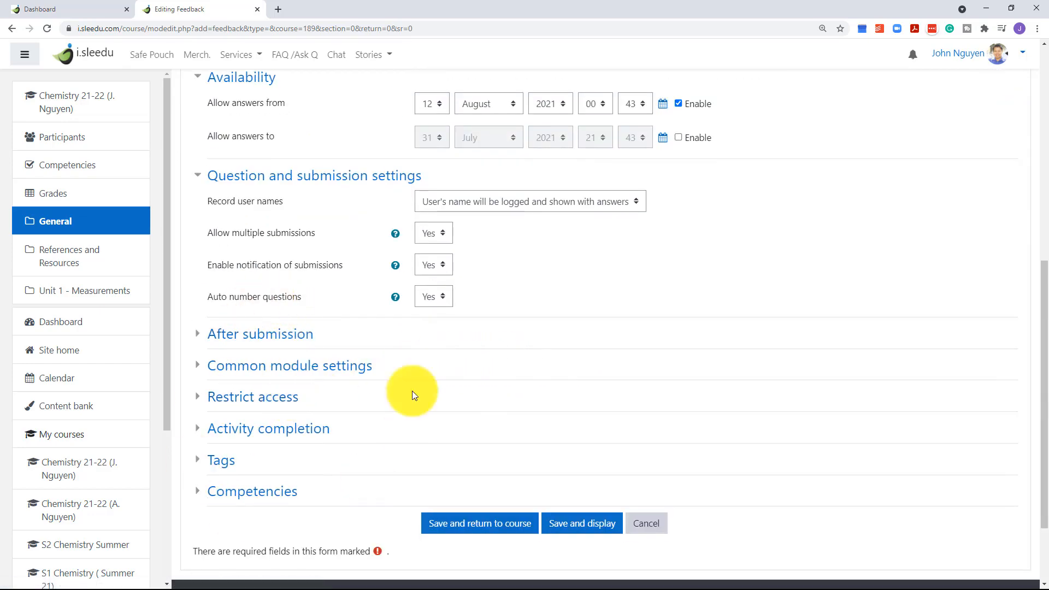
{"action": "left_click", "coordinate": [298, 342]}
{"action": "left_click", "coordinate": [434, 362]}
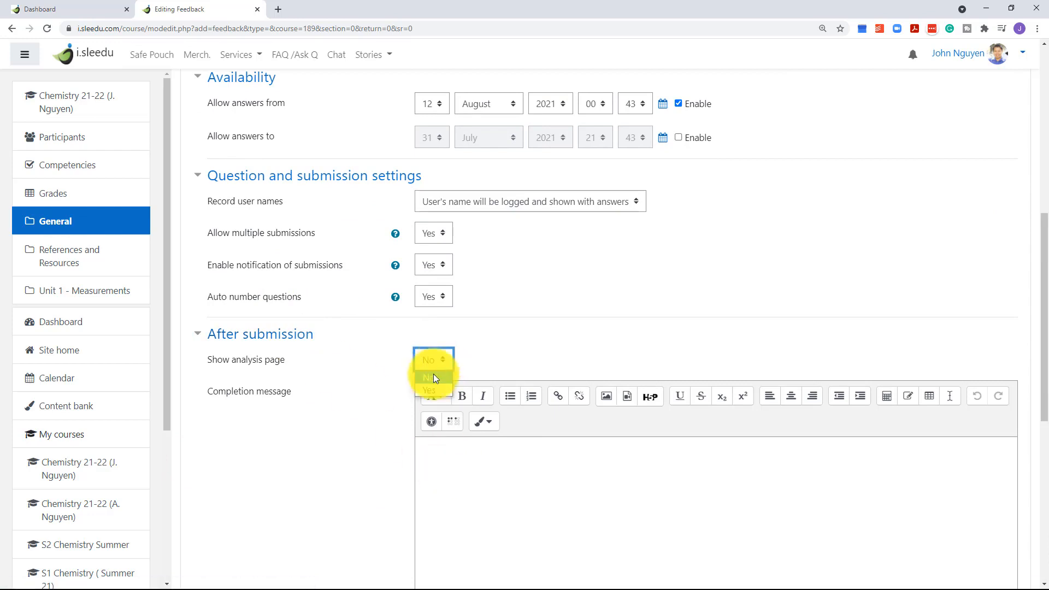
{"action": "left_click", "coordinate": [495, 344]}
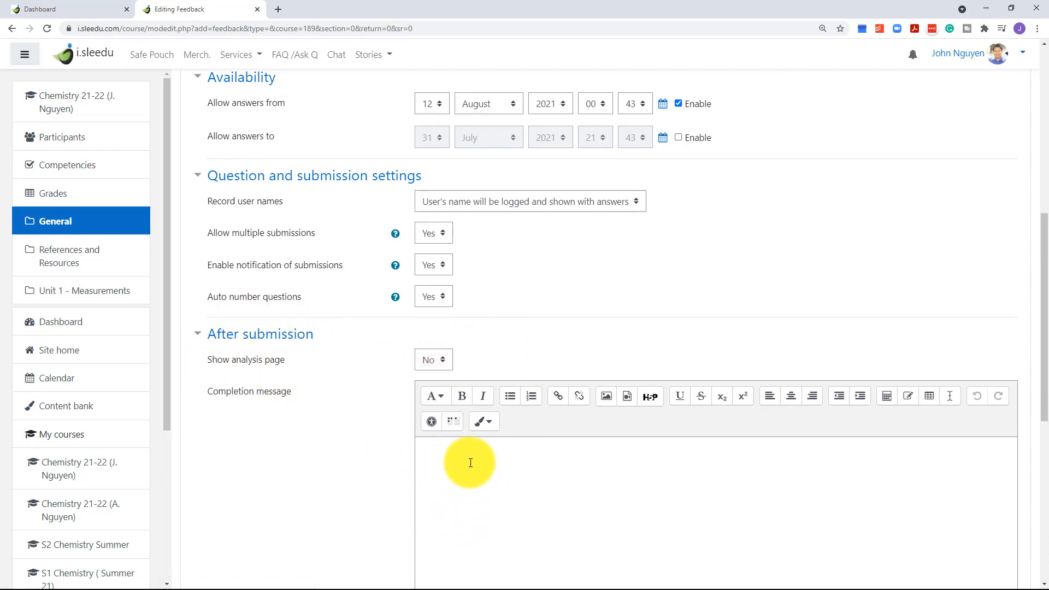
Step: Write the completion message "Thank you for your time and honesty." and save the feedback activity, displaying its page
{"action": "scroll", "coordinate": [470, 463], "scroll_direction": "down", "scroll_amount": 5}
{"action": "left_click", "coordinate": [469, 228]}
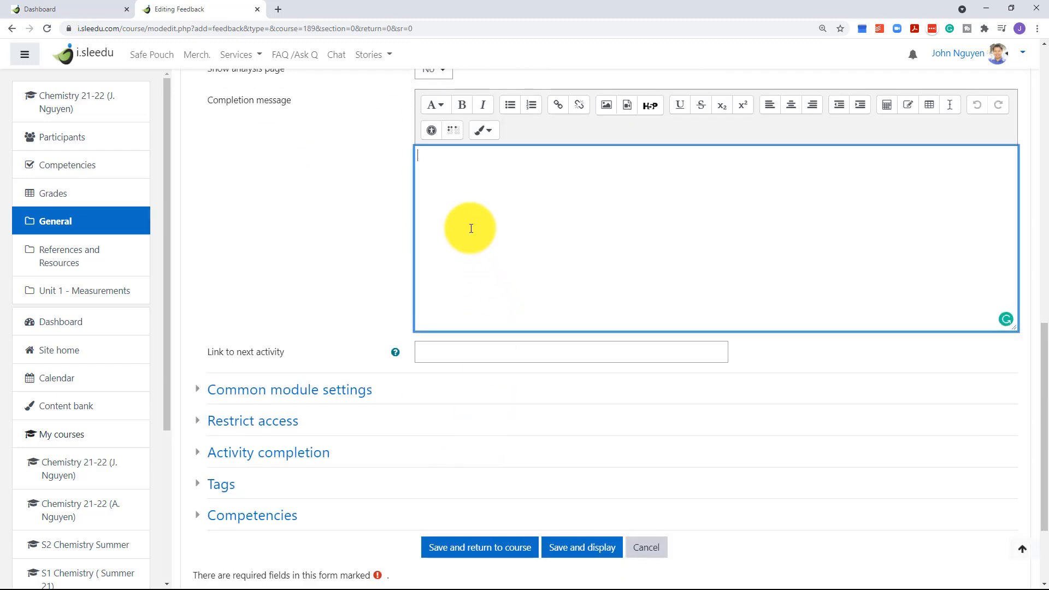
{"action": "type", "text": "Thank you for you time an dho"}
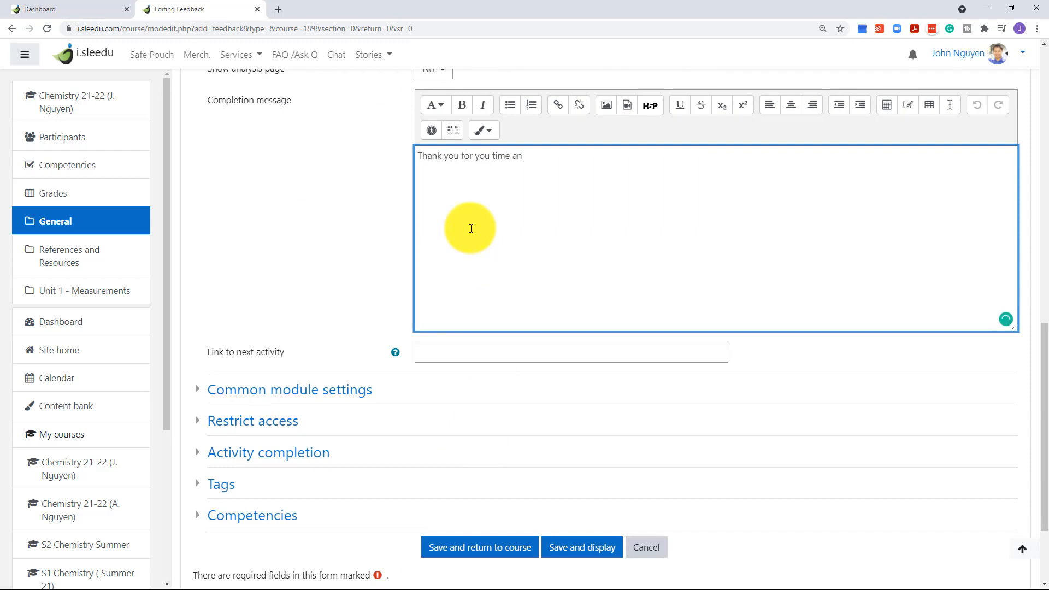
{"action": "key", "text": "BackSpace"}
{"action": "key", "text": "BackSpace"}
{"action": "key", "text": "BackSpace"}
{"action": "key", "text": "BackSpace"}
{"action": "type", "text": "d honestry"}
{"action": "key", "text": "BackSpace"}
{"action": "key", "text": "BackSpace"}
{"action": "type", "text": "y."}
{"action": "left_click", "coordinate": [486, 156]}
{"action": "type", "text": "r"}
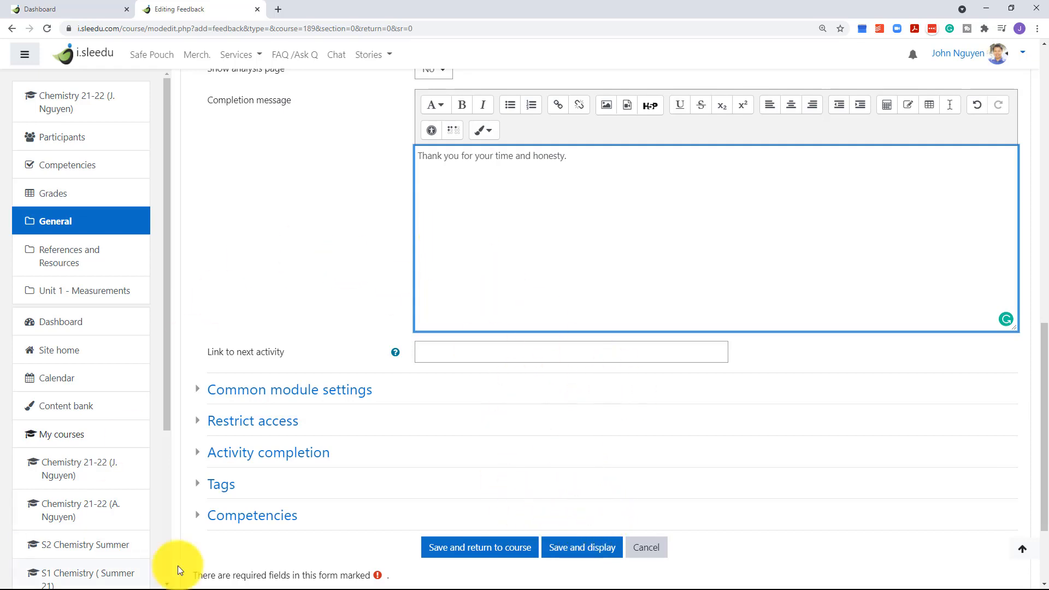
{"action": "left_click", "coordinate": [566, 549]}
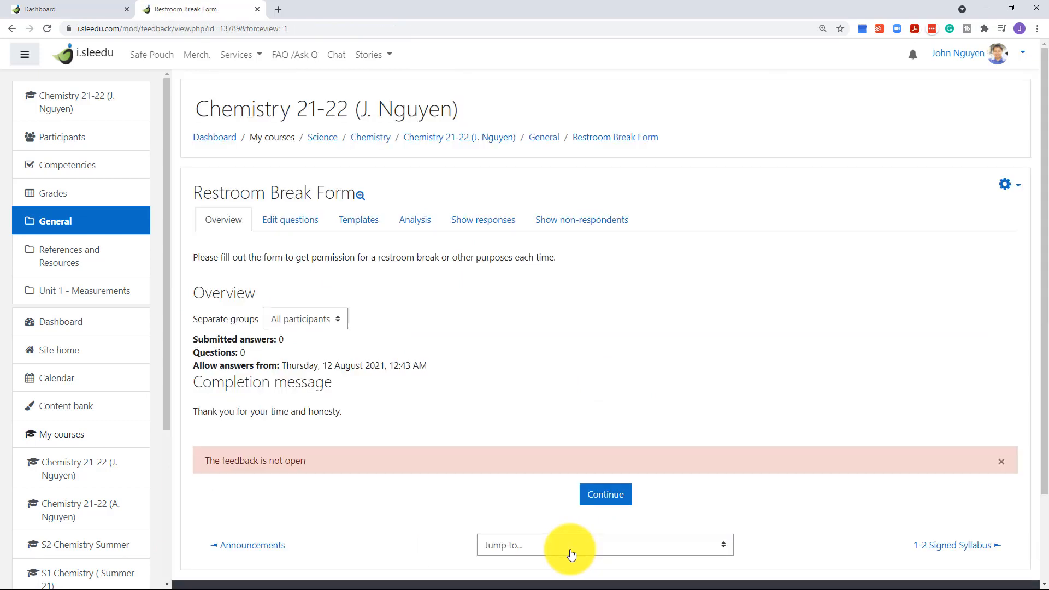
Step: Add a short text answer question reading "Enter today's date" to the Restroom Break Form and save it
{"action": "left_click", "coordinate": [295, 224]}
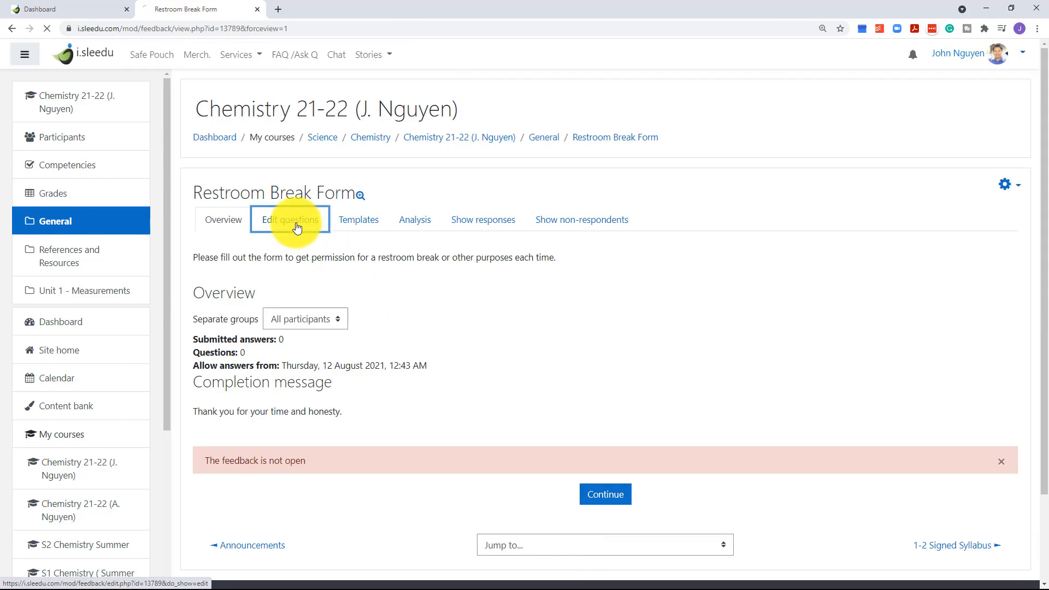
{"action": "left_click", "coordinate": [338, 257]}
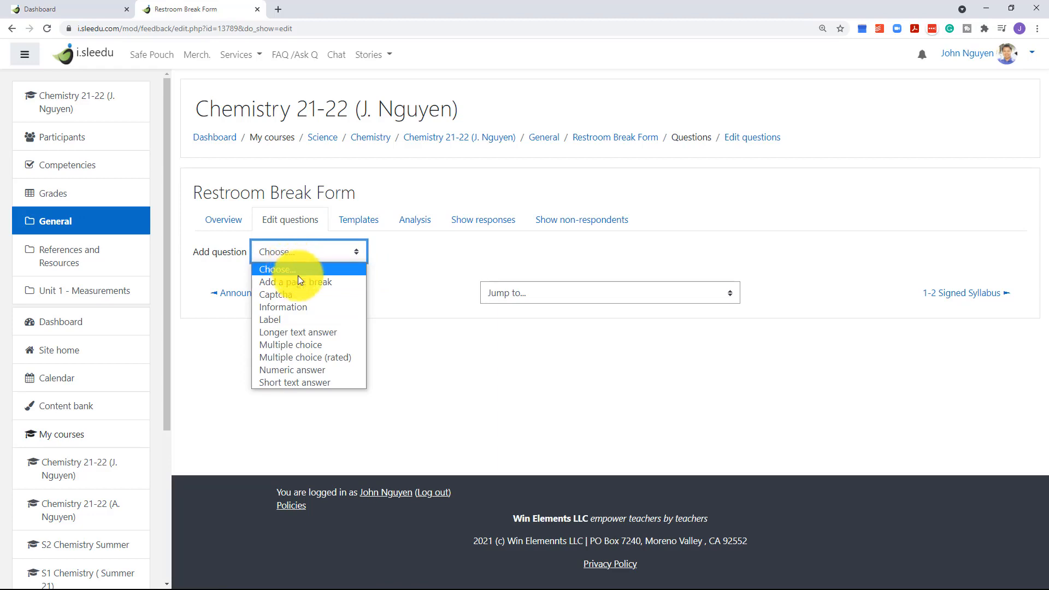
{"action": "left_click", "coordinate": [291, 385]}
{"action": "left_click", "coordinate": [442, 304]}
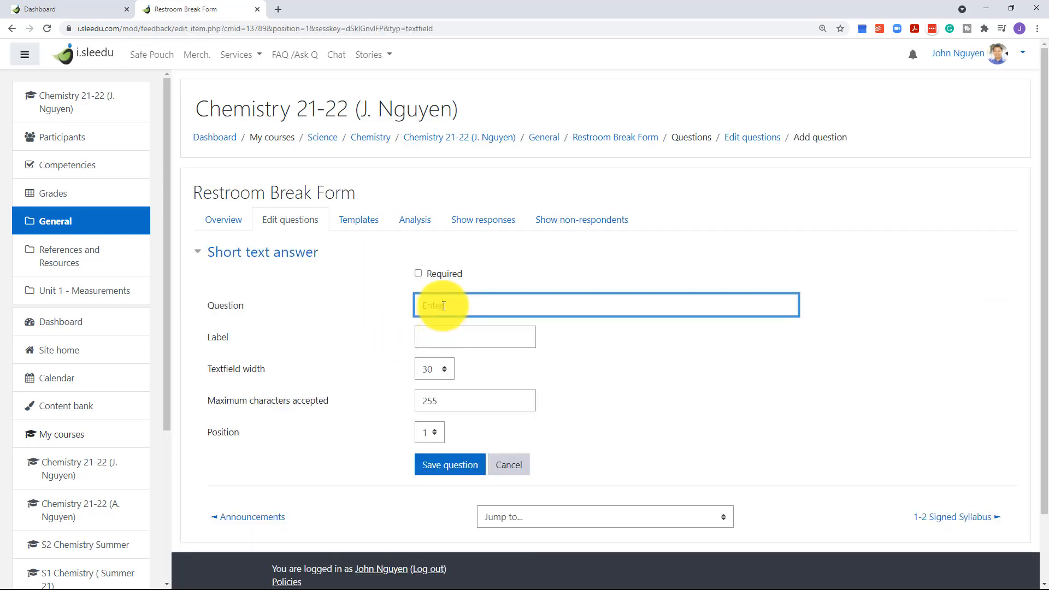
{"action": "type", "text": "Enter today's date"}
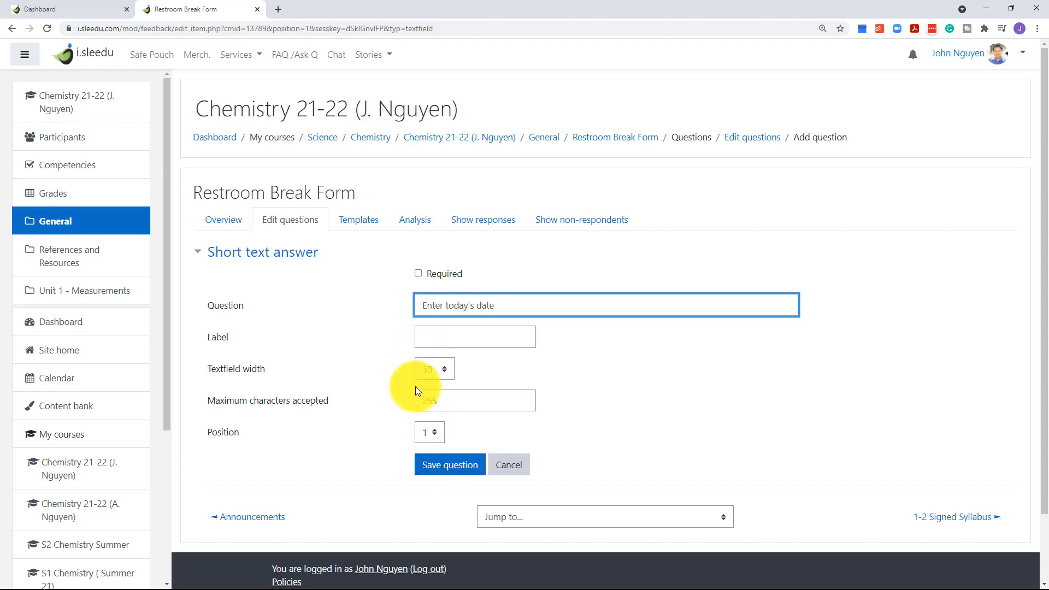
{"action": "left_click", "coordinate": [428, 465]}
Step: Add a required short text answer question reading "What is your reason?" and save it
{"action": "left_click", "coordinate": [342, 252]}
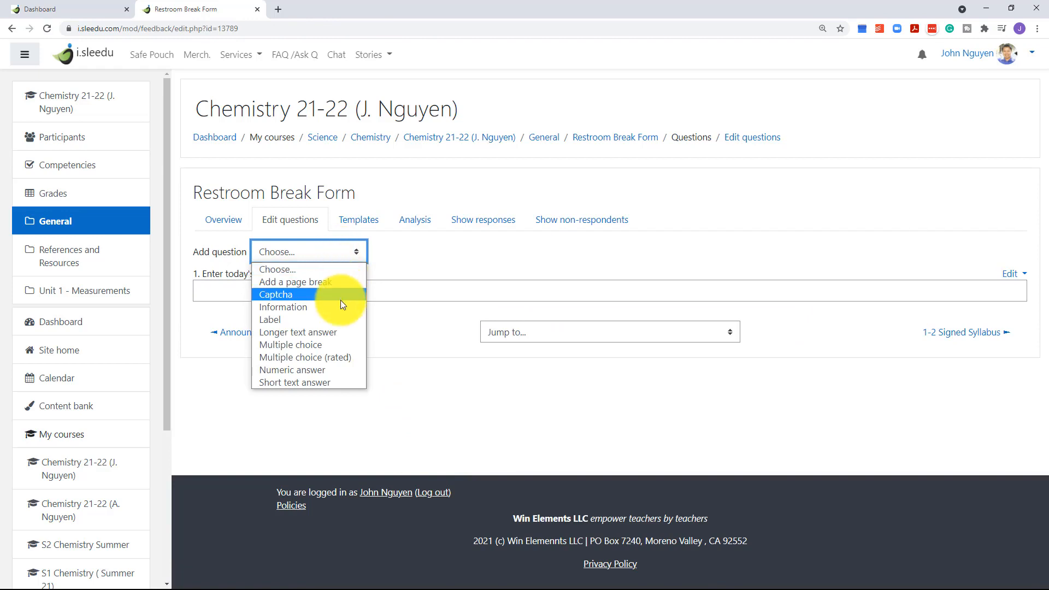
{"action": "left_click", "coordinate": [310, 382]}
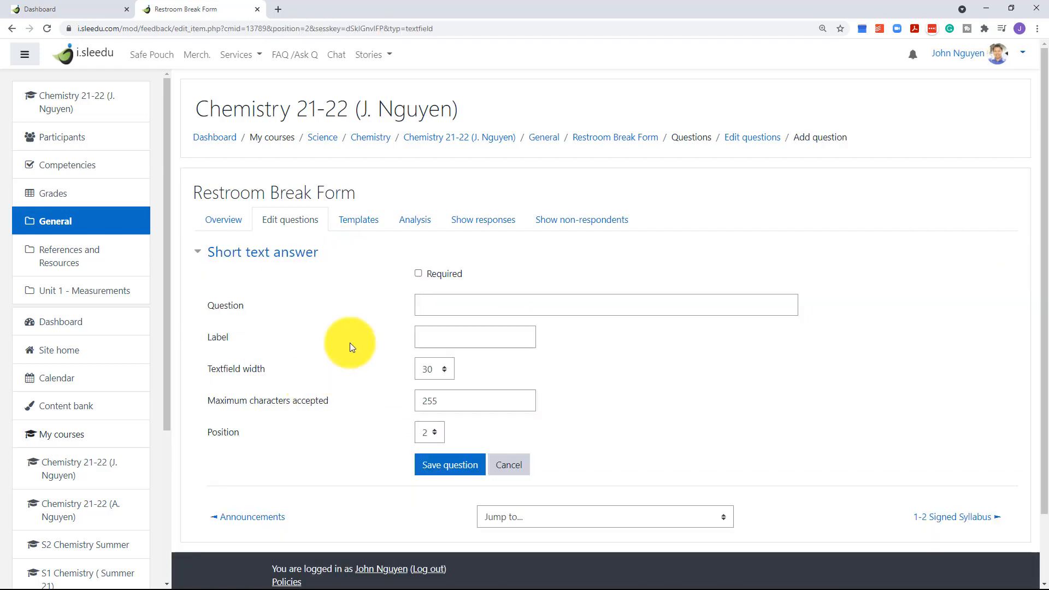
{"action": "left_click", "coordinate": [426, 304]}
{"action": "type", "text": "What"}
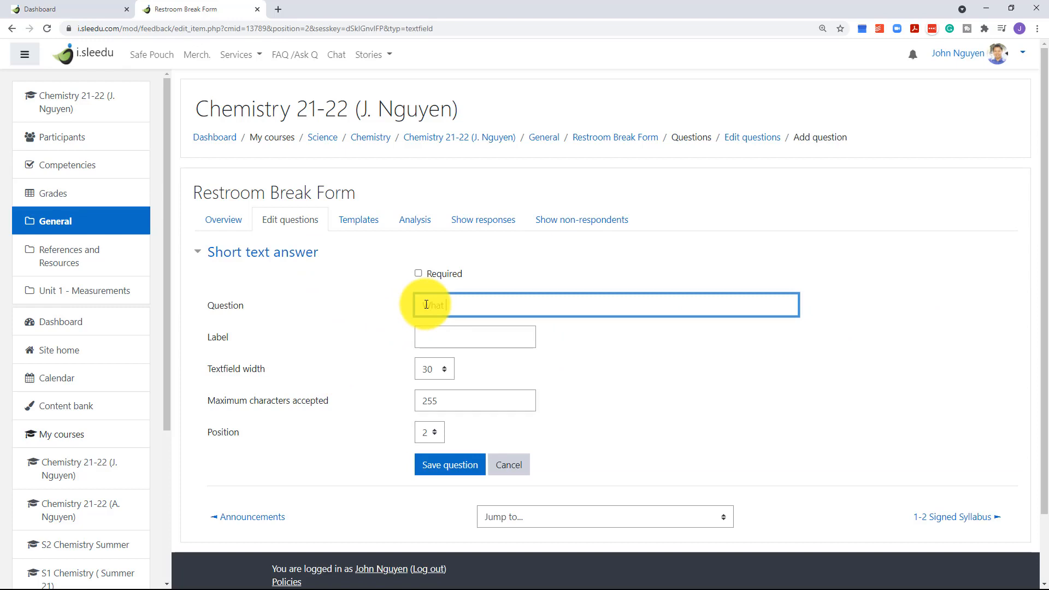
{"action": "type", "text": " is your reason?"}
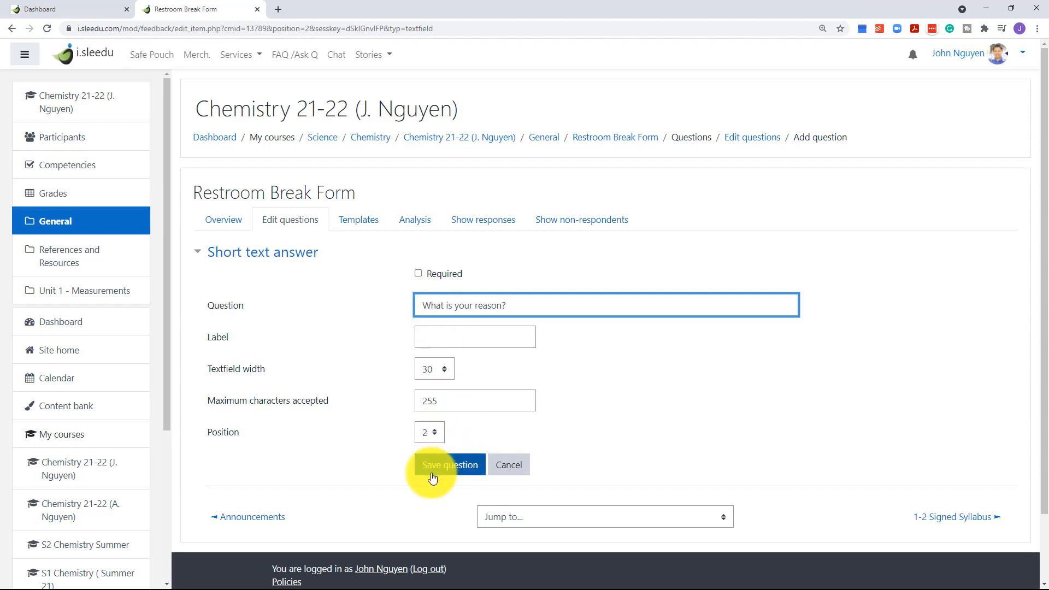
{"action": "left_click", "coordinate": [418, 273]}
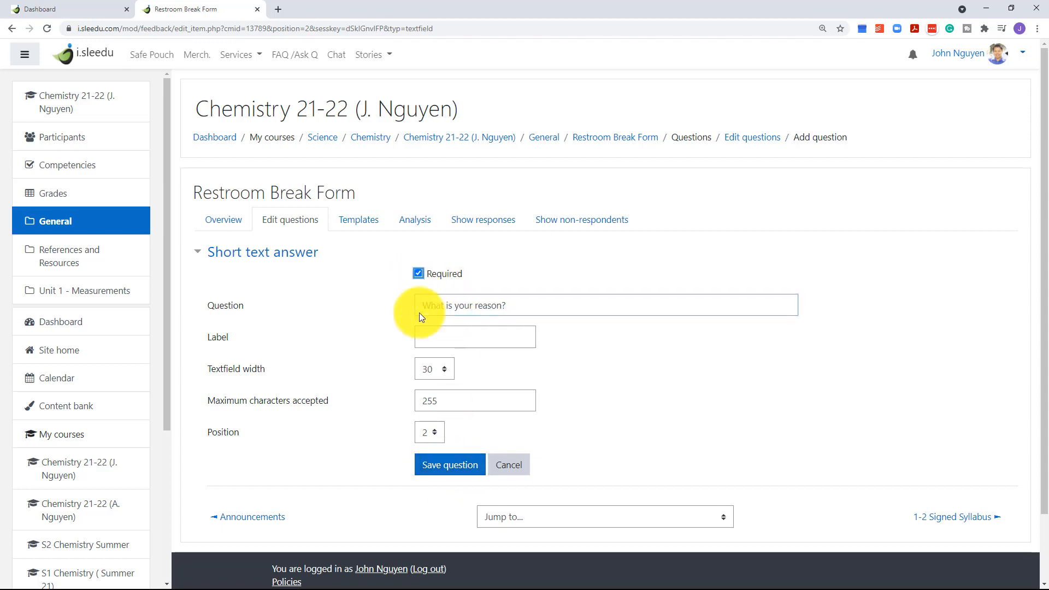
{"action": "left_click", "coordinate": [440, 471]}
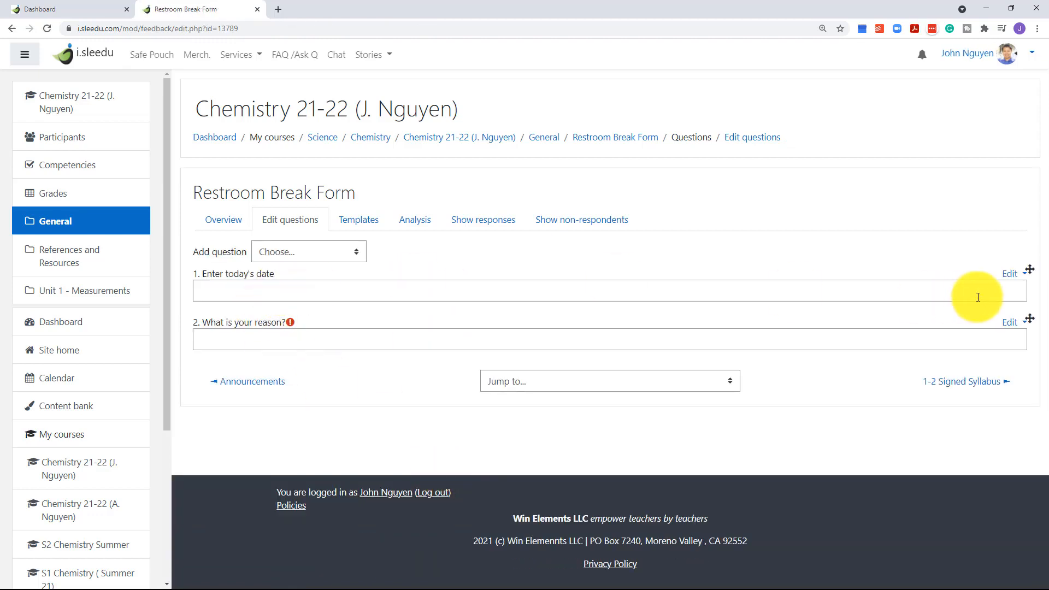
Step: Make the "Enter today's date" question required and save the change
{"action": "left_click", "coordinate": [1009, 277]}
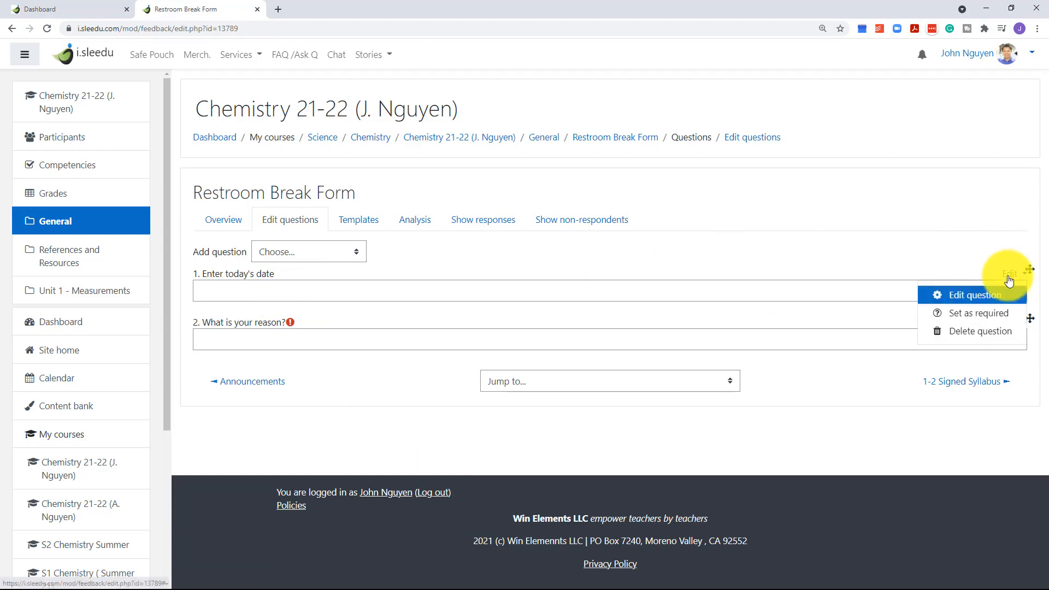
{"action": "left_click", "coordinate": [979, 298]}
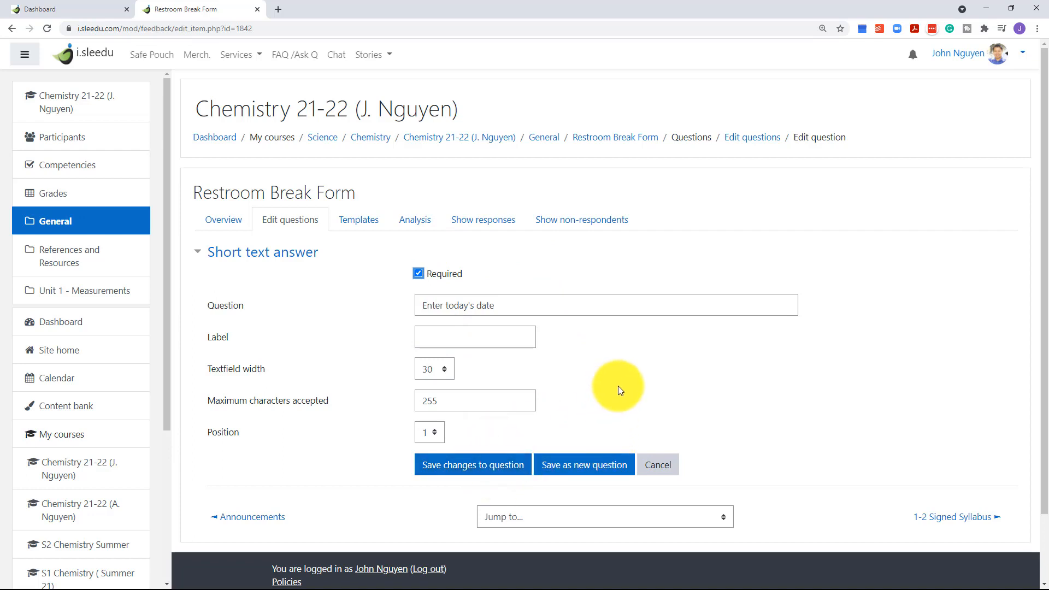
{"action": "left_click", "coordinate": [471, 465]}
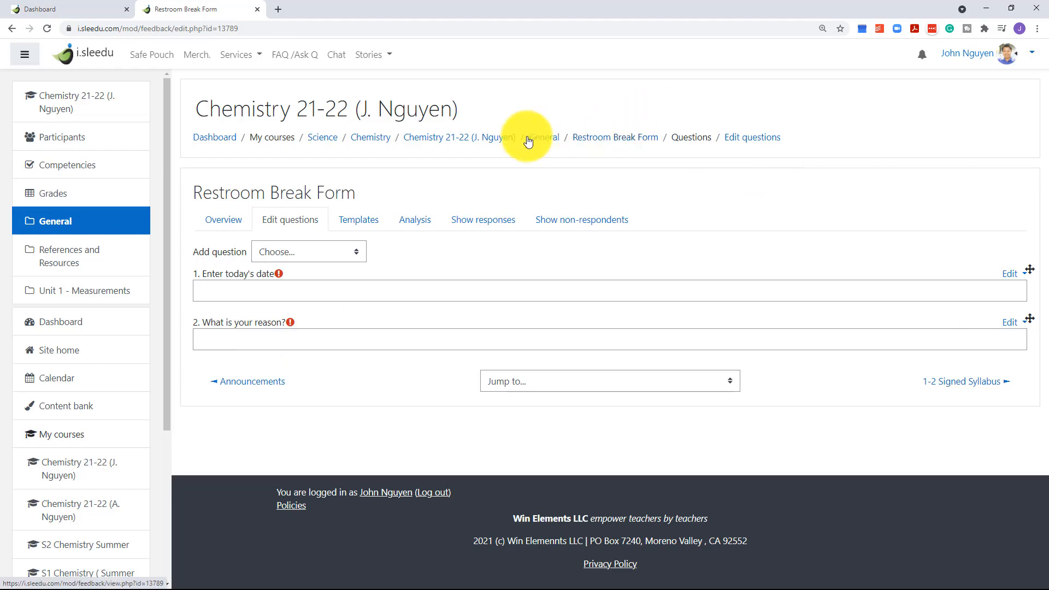
Step: From the chemistry course page, set the Restroom Break Form to display its description on the course page and save
{"action": "left_click", "coordinate": [462, 140]}
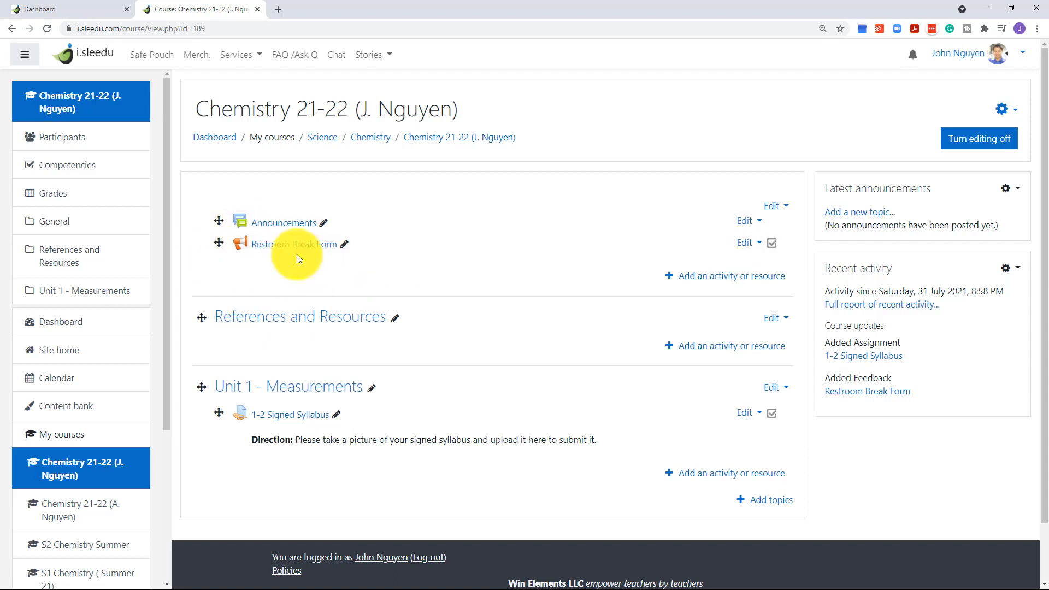
{"action": "left_click", "coordinate": [750, 248]}
{"action": "left_click", "coordinate": [723, 261]}
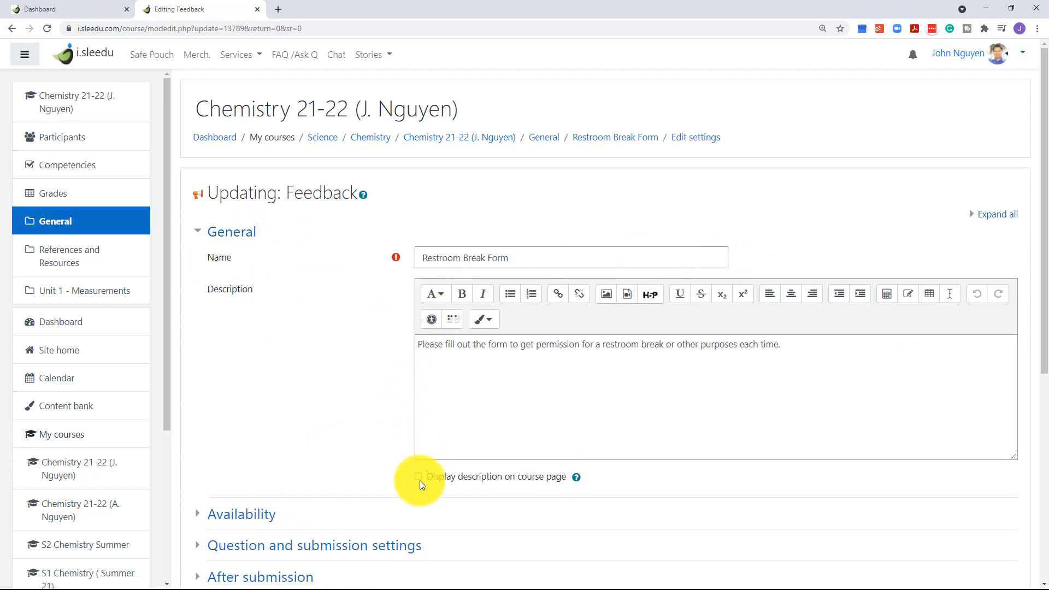
{"action": "scroll", "coordinate": [437, 470], "scroll_direction": "down", "scroll_amount": 6}
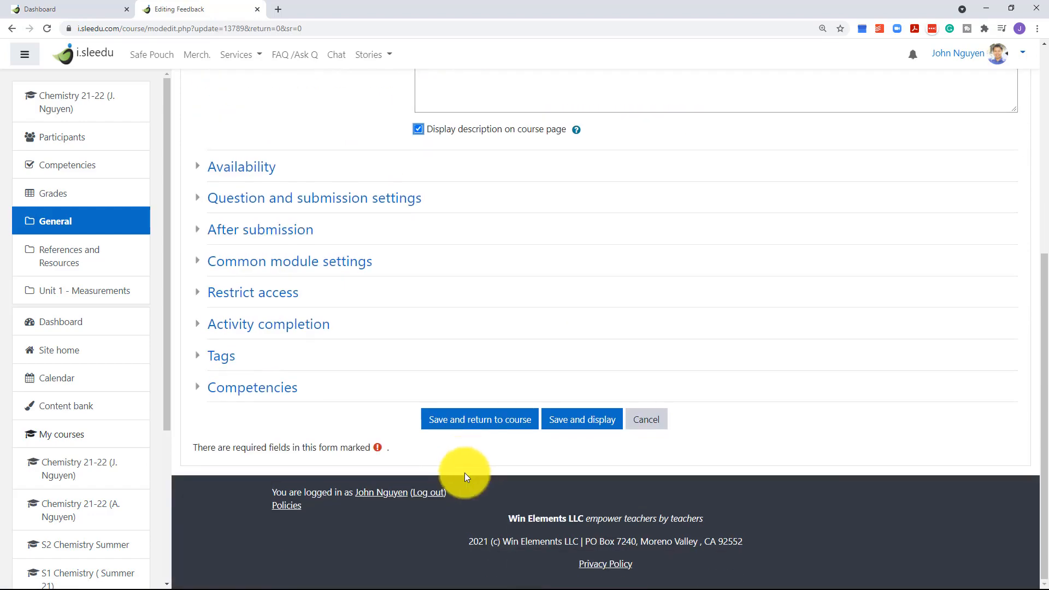
{"action": "left_click", "coordinate": [477, 419]}
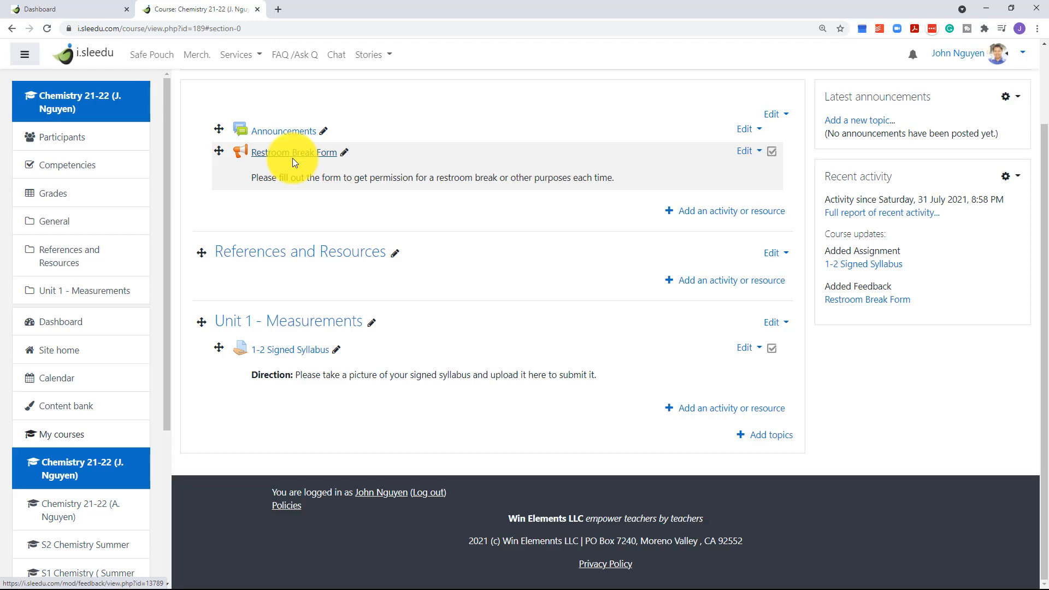
Step: Append "If students did not fill the form, they will get a parent call." to the Restroom Break Form's description
{"action": "left_click", "coordinate": [746, 151]}
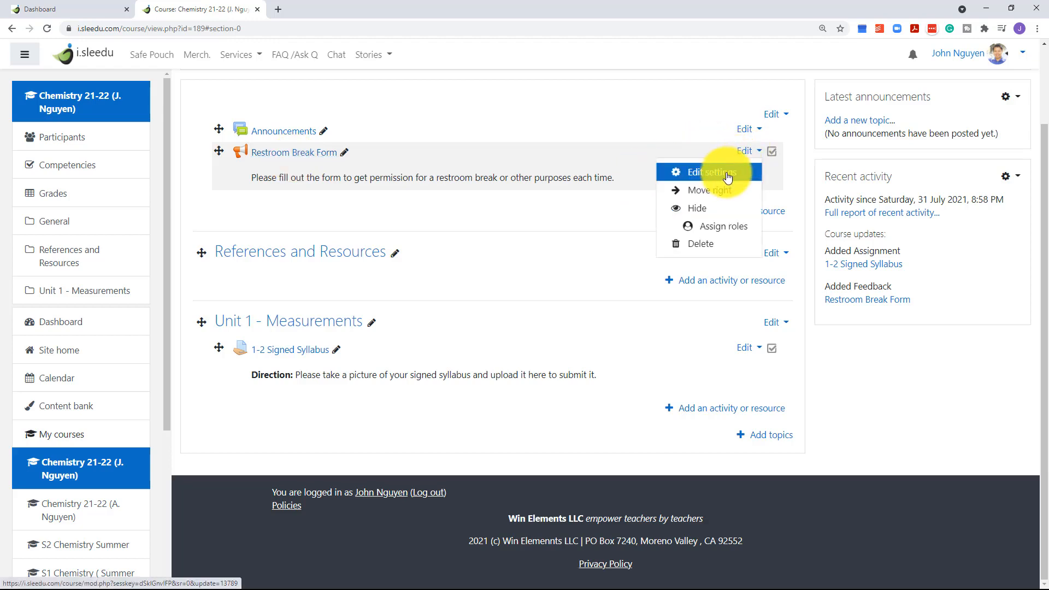
{"action": "left_click", "coordinate": [728, 177]}
{"action": "left_click", "coordinate": [811, 348]}
{"action": "type", "text": "If y"}
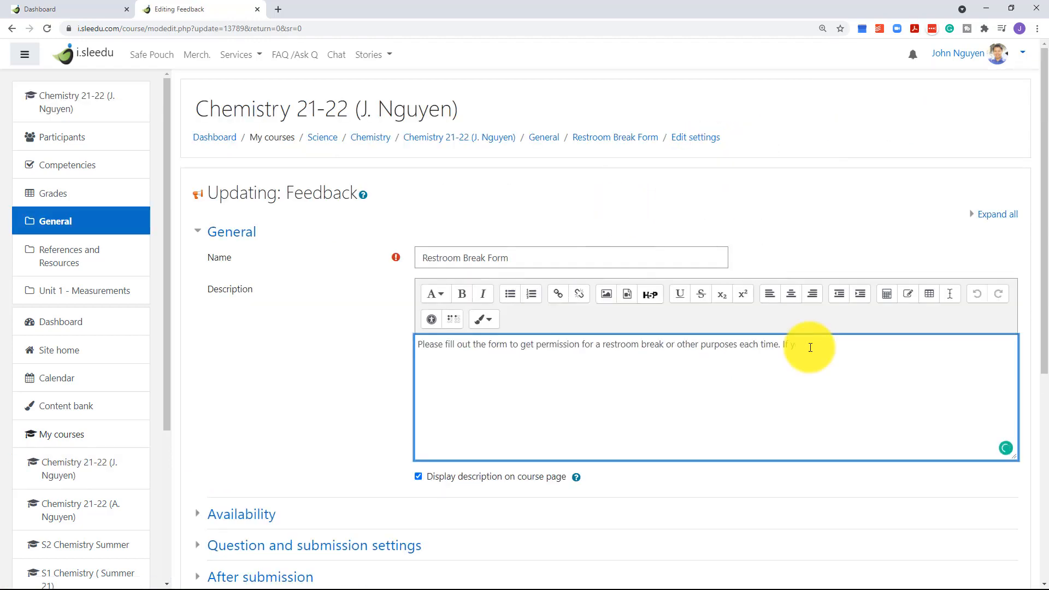
{"action": "type", "text": "tudents did not fill the form, they may g"}
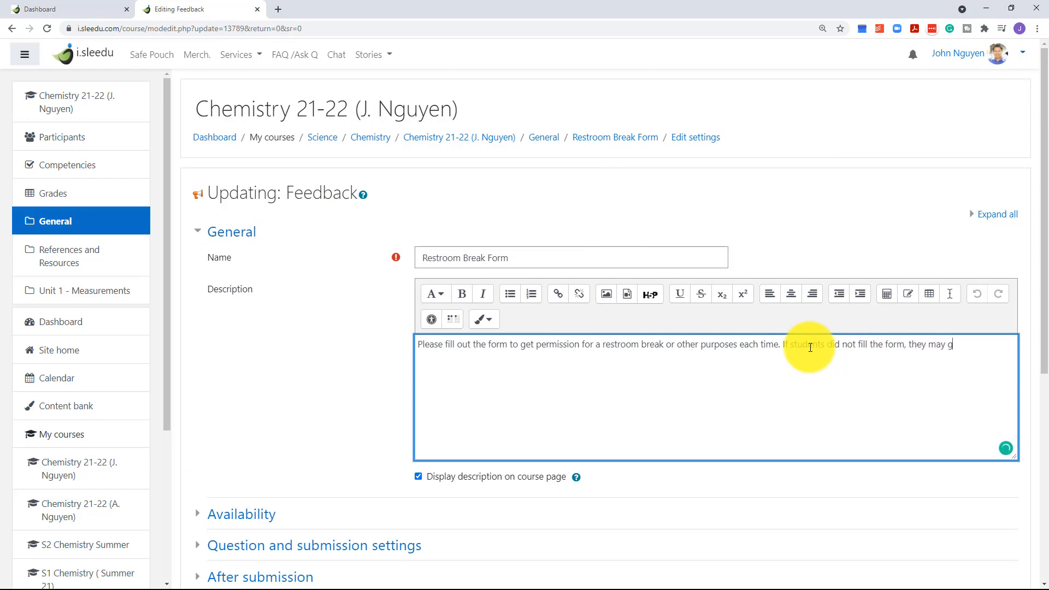
{"action": "key", "text": "BackSpace"}
{"action": "key", "text": "BackSpace"}
{"action": "key", "text": "BackSpace"}
{"action": "key", "text": "BackSpace"}
{"action": "key", "text": "BackSpace"}
{"action": "type", "text": "will get a pera"}
{"action": "key", "text": "BackSpace"}
{"action": "key", "text": "BackSpace"}
{"action": "key", "text": "BackSpace"}
{"action": "type", "text": "arent call."}
Step: Make the sentence about the parent call bold in the description and save, returning to the course
{"action": "left_click_drag", "start_coordinate": [783, 345], "coordinate": [1017, 339]}
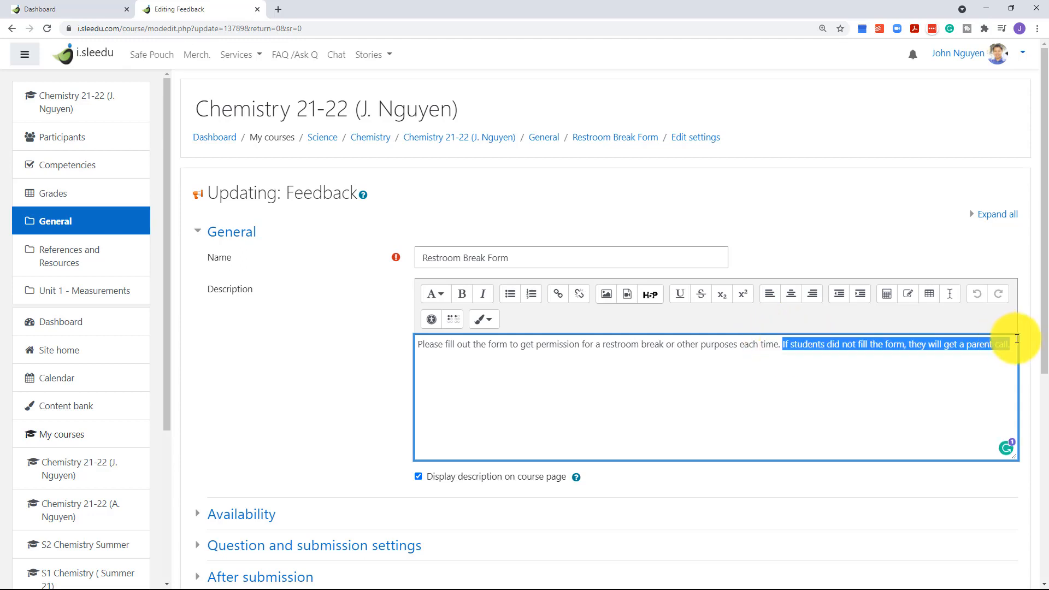
{"action": "left_click", "coordinate": [463, 295]}
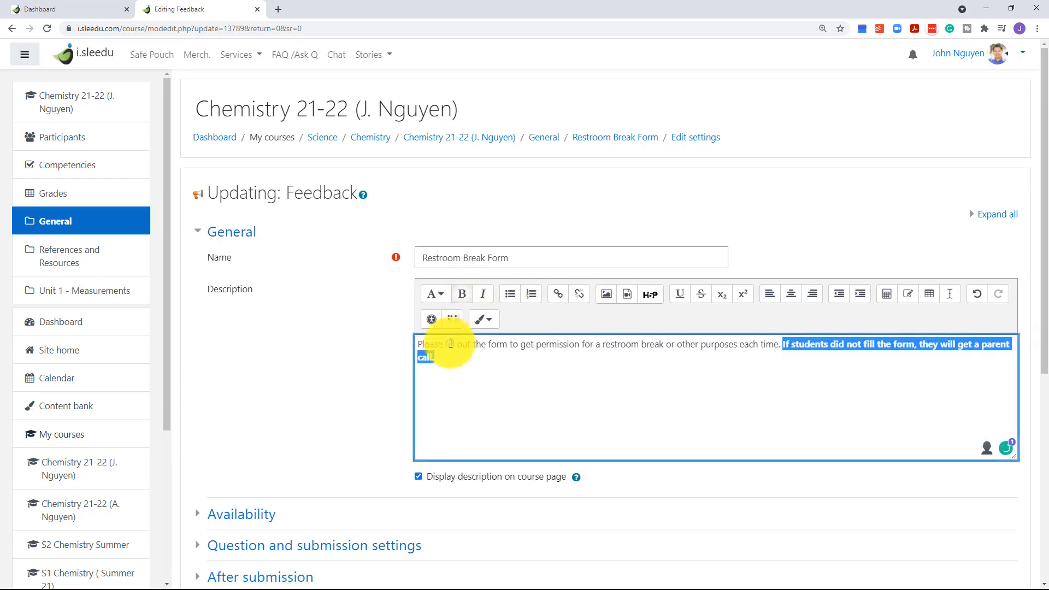
{"action": "scroll", "coordinate": [442, 364], "scroll_direction": "down", "scroll_amount": 3}
{"action": "scroll", "coordinate": [442, 358], "scroll_direction": "down", "scroll_amount": 4}
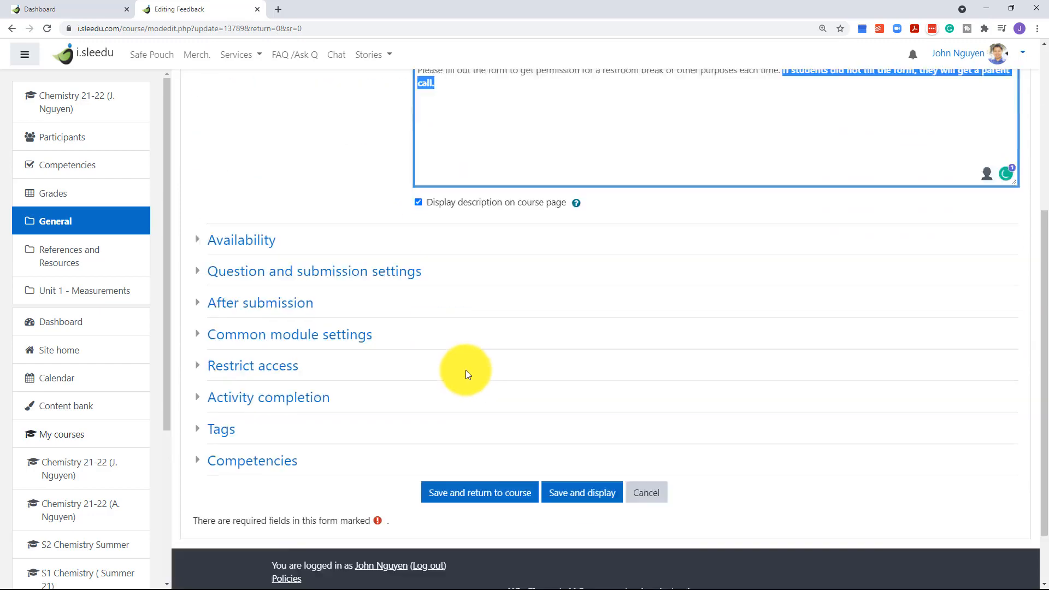
{"action": "left_click", "coordinate": [477, 420]}
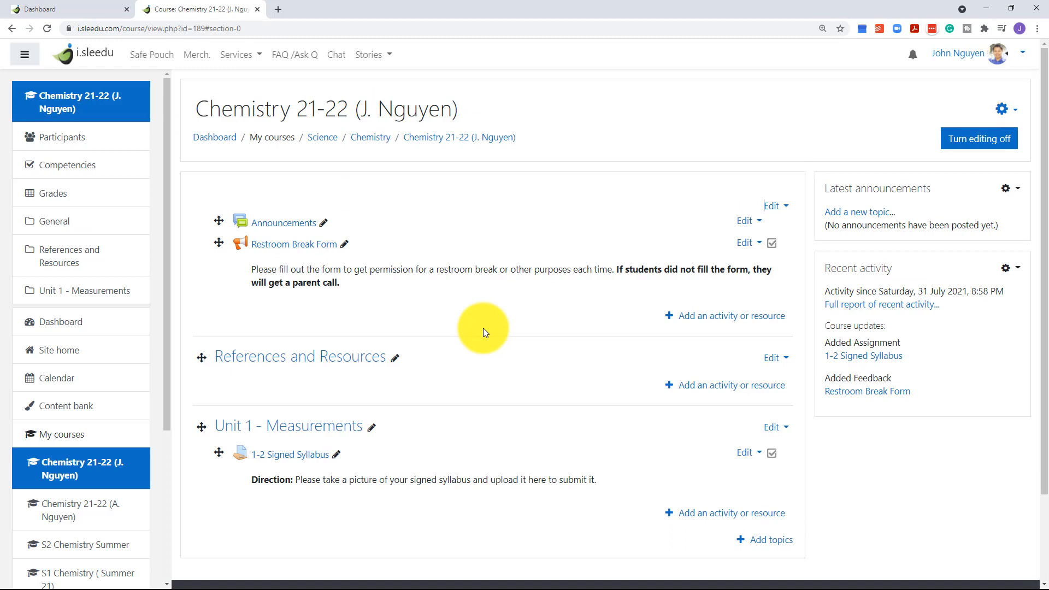